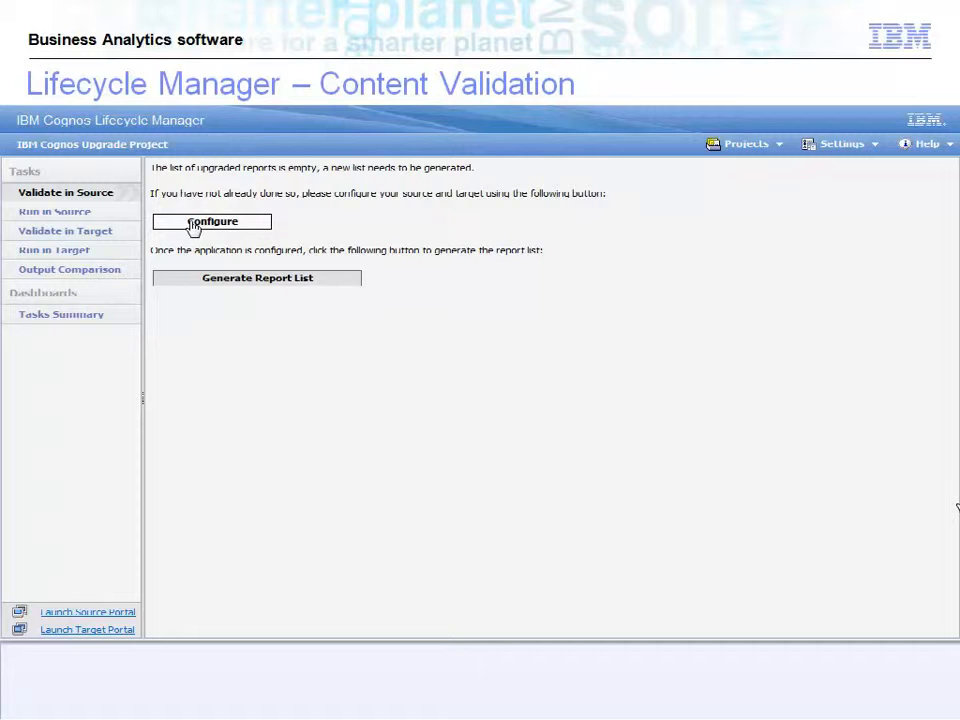
# Open the project configuration and review the version choices available for the source and target applications
pyautogui.click(193, 222)
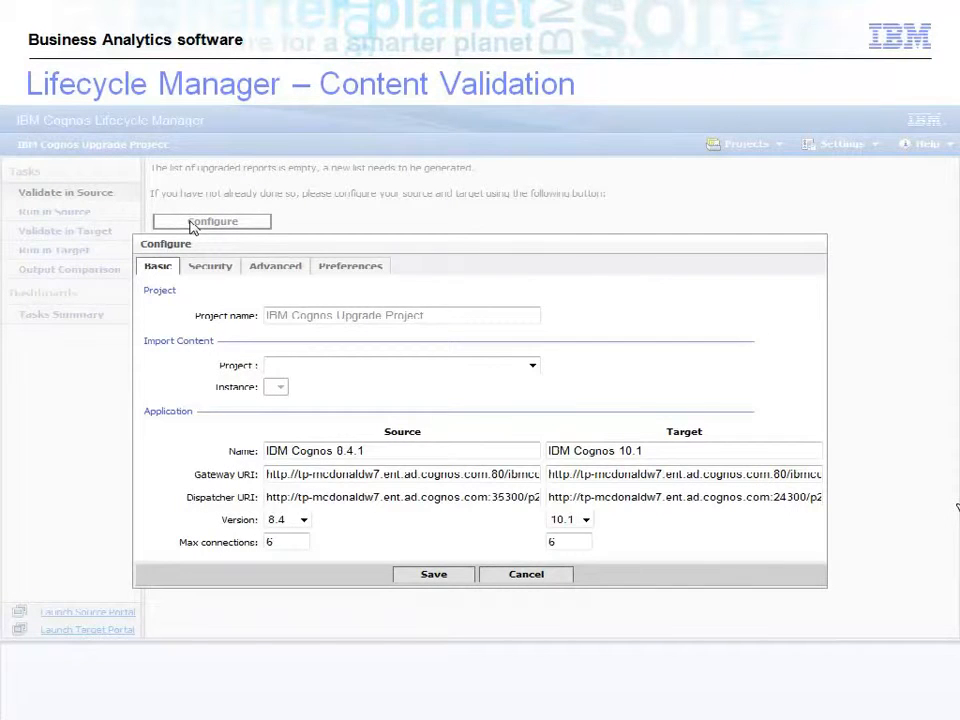
pyautogui.click(303, 520)
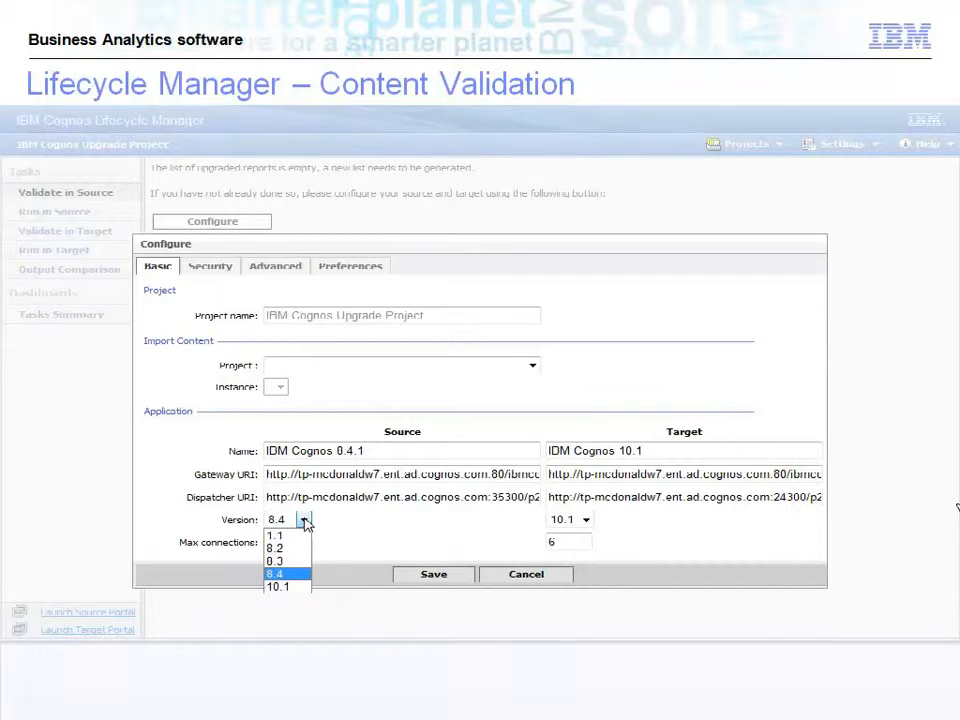
pyautogui.click(303, 521)
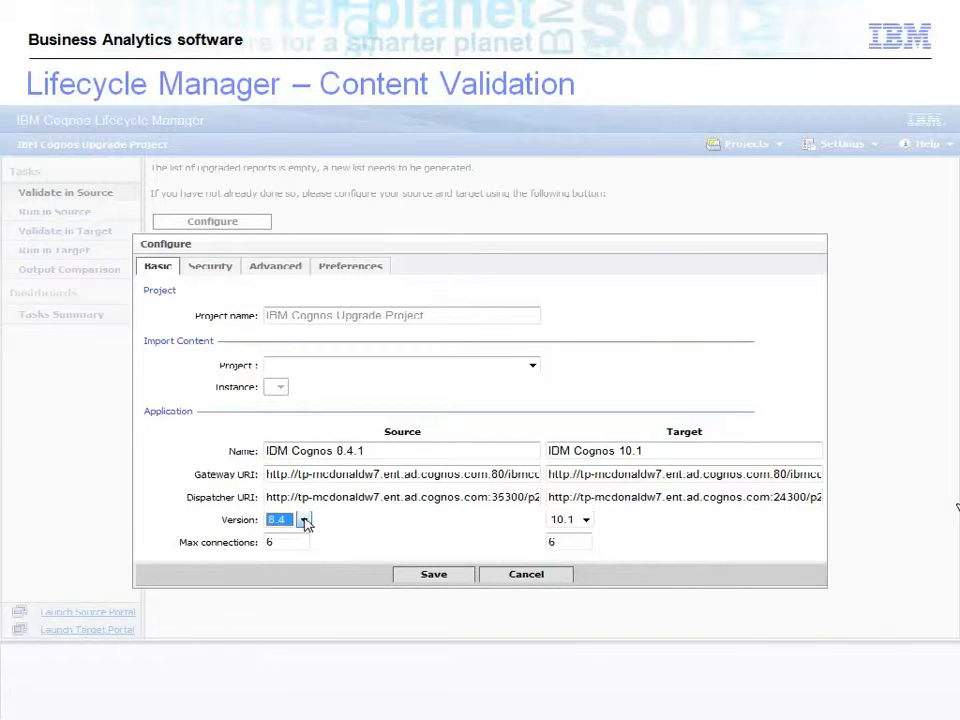
pyautogui.click(585, 520)
pyautogui.click(586, 521)
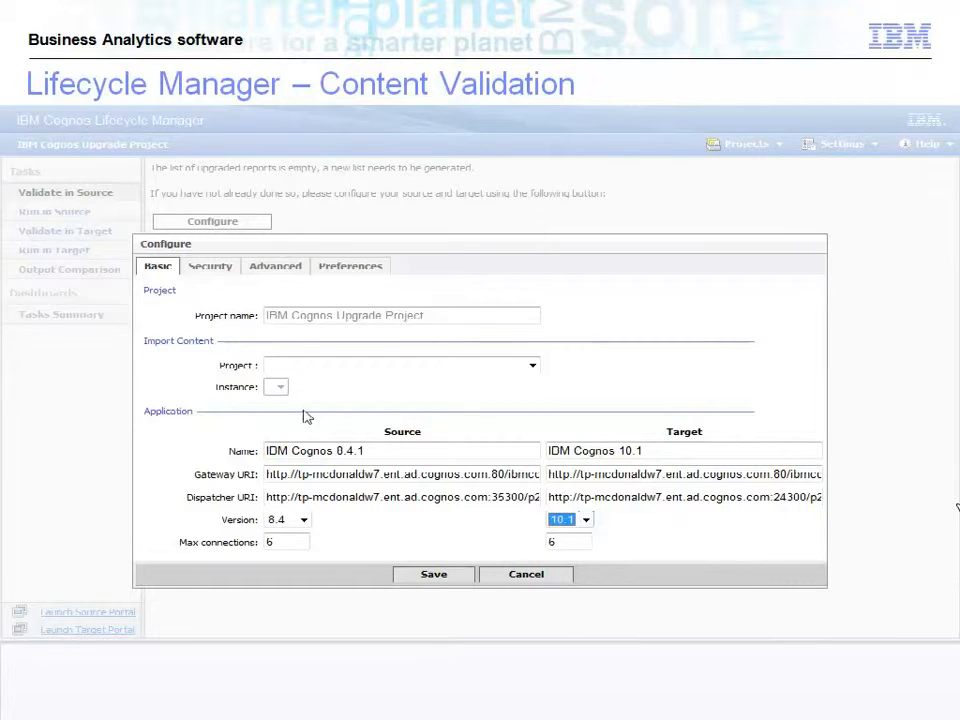
# Test the source and target connections with the stored application credentials
pyautogui.click(212, 268)
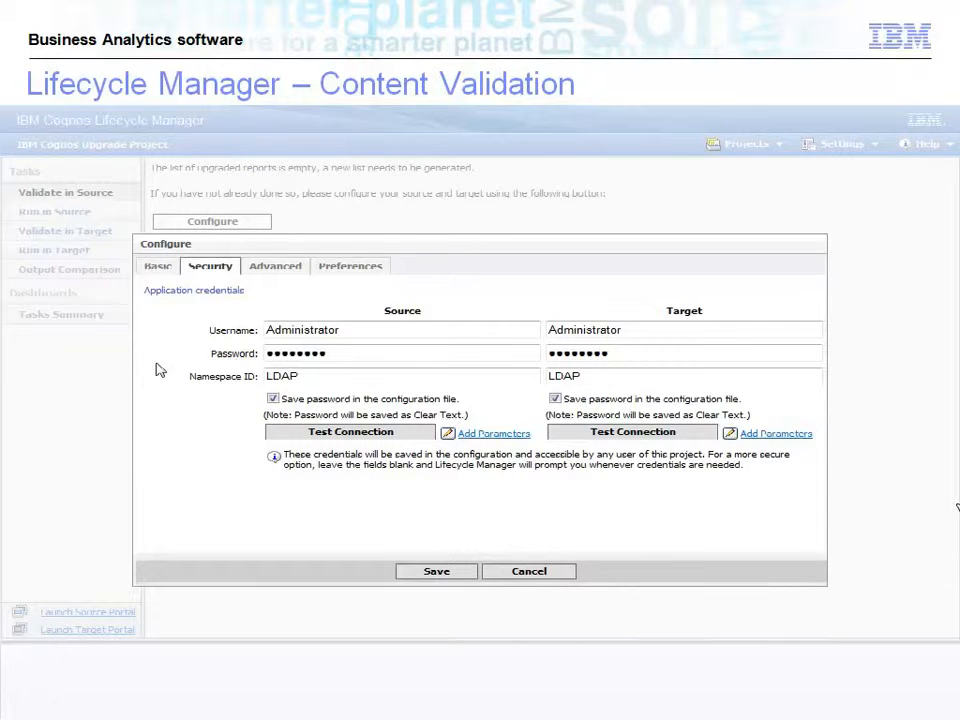
pyautogui.click(314, 434)
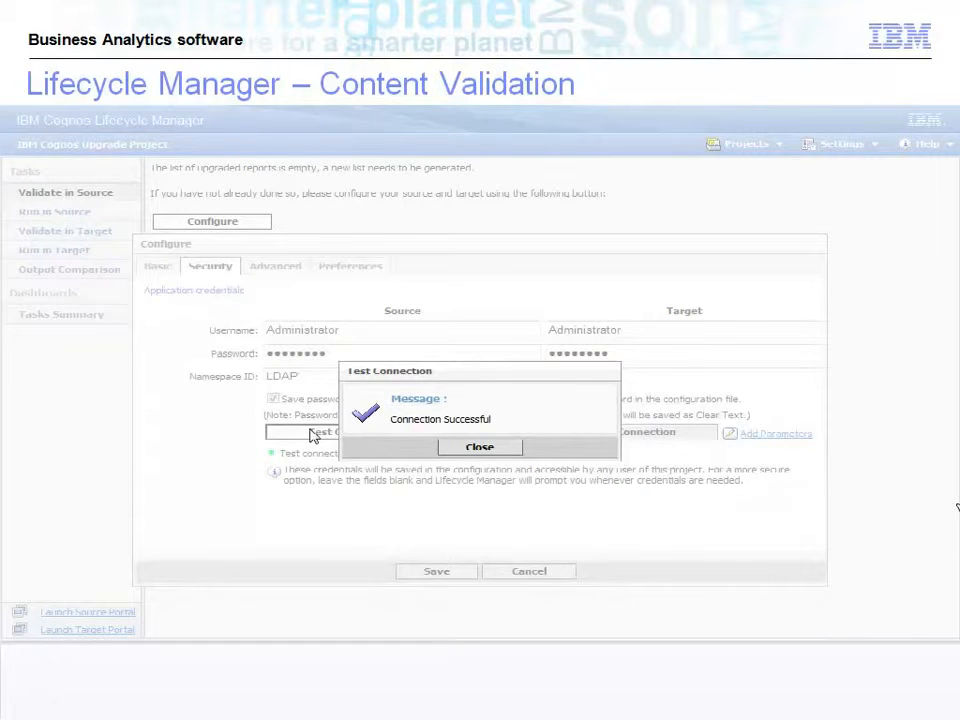
pyautogui.click(450, 447)
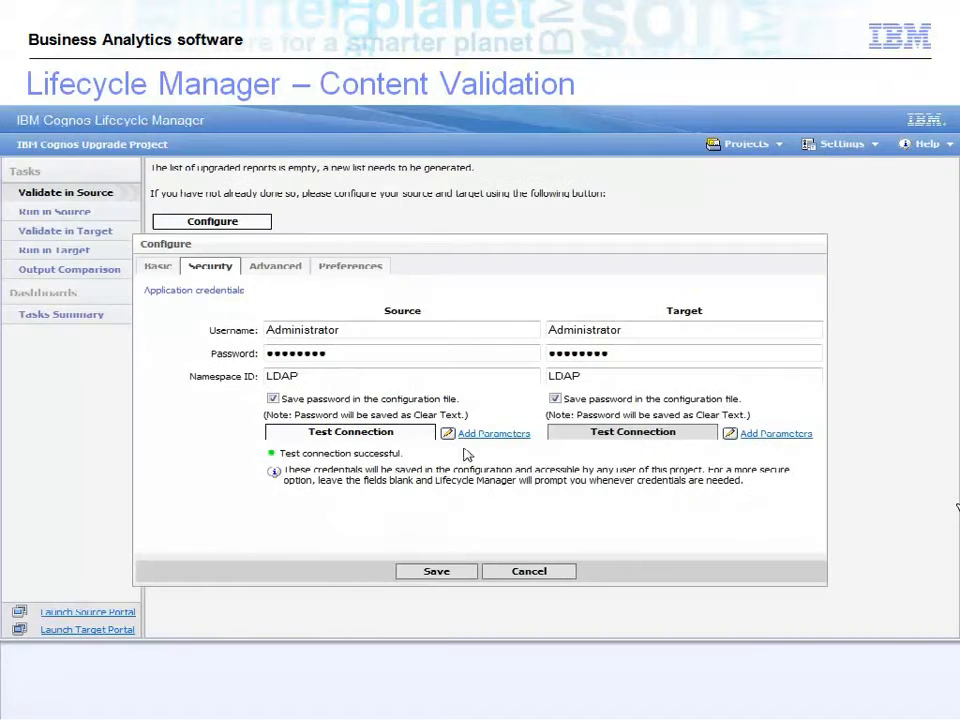
pyautogui.click(561, 434)
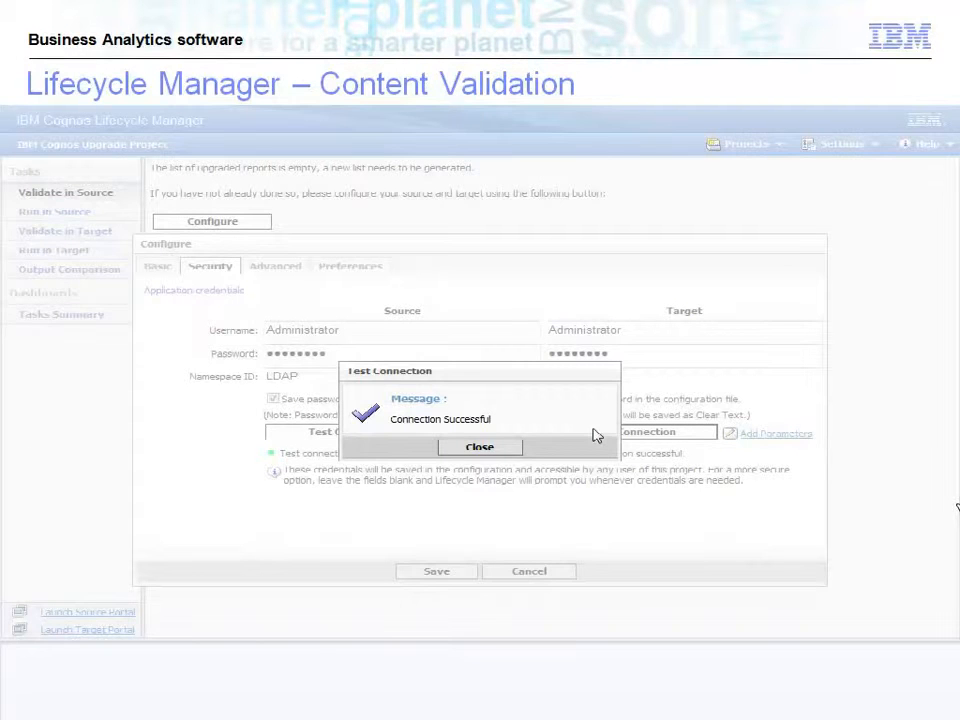
pyautogui.click(512, 450)
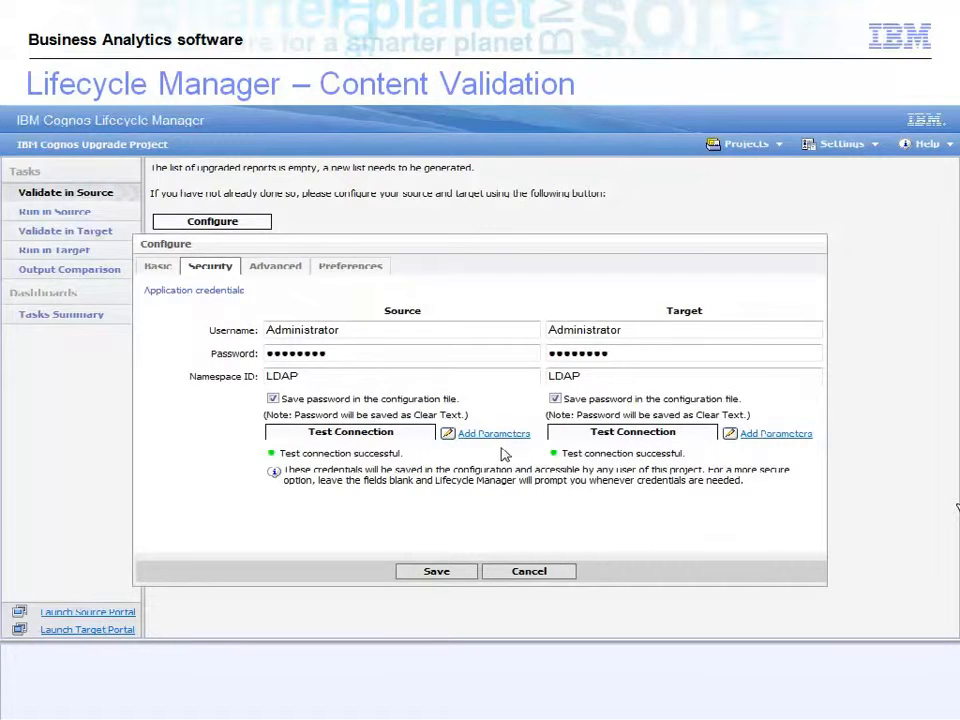
# Review the advanced settings and the format and language preferences, and save the project configuration
pyautogui.click(277, 268)
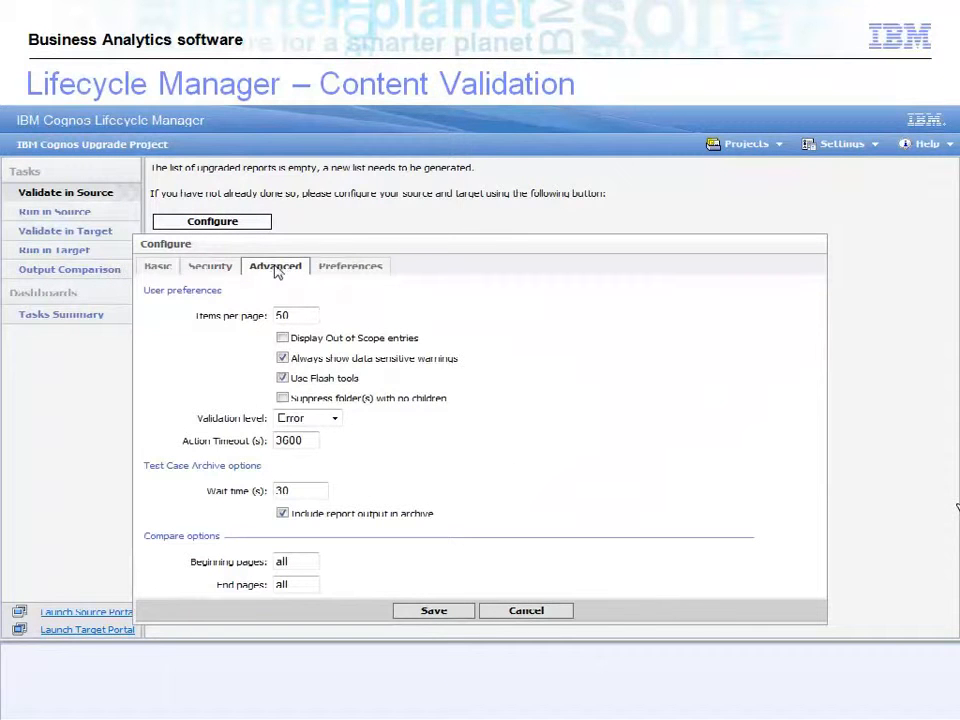
pyautogui.click(347, 268)
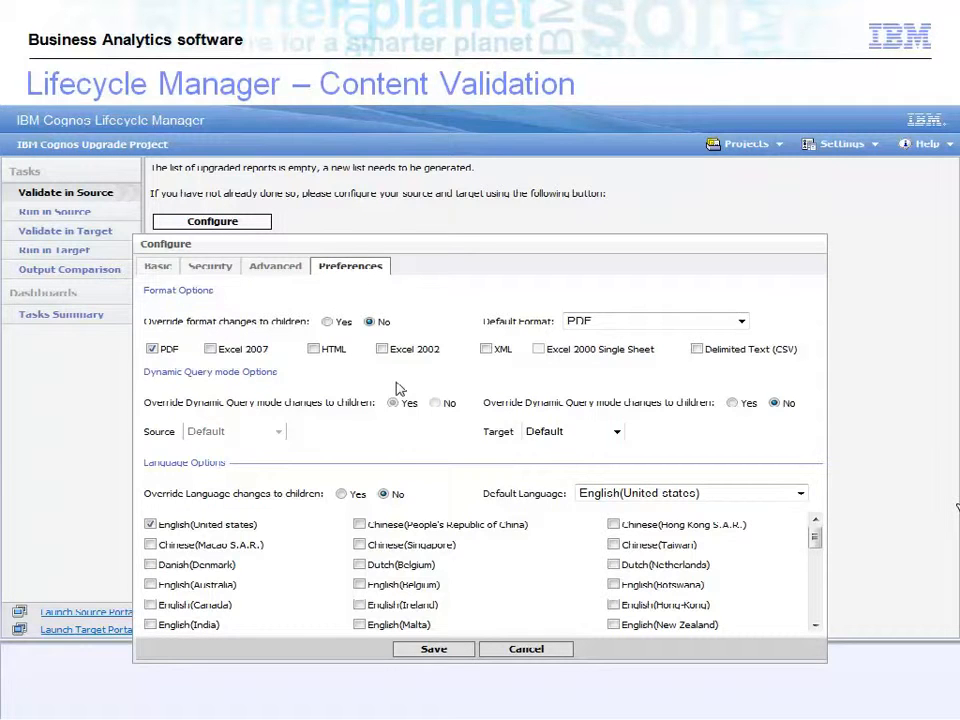
pyautogui.click(435, 650)
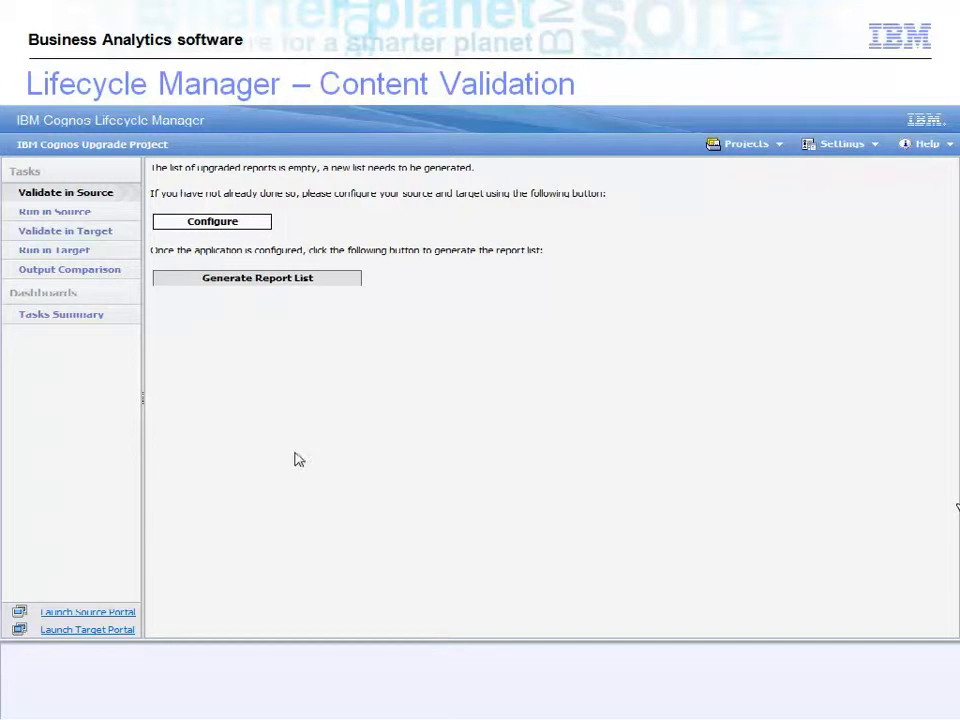
# Generate the report list using all content folders as search paths
pyautogui.click(208, 284)
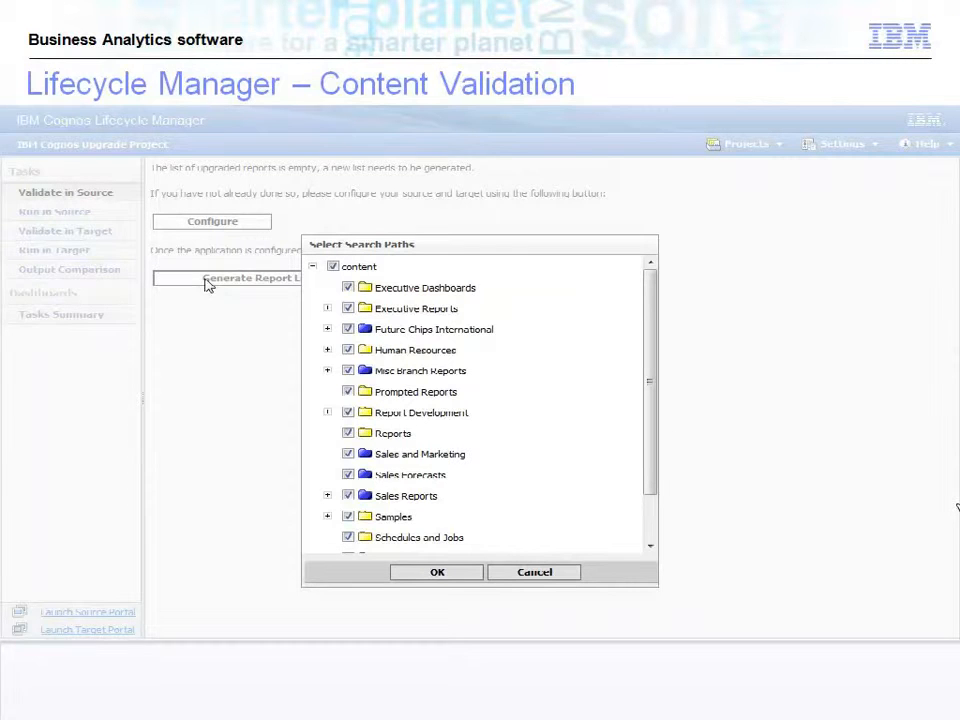
pyautogui.click(437, 574)
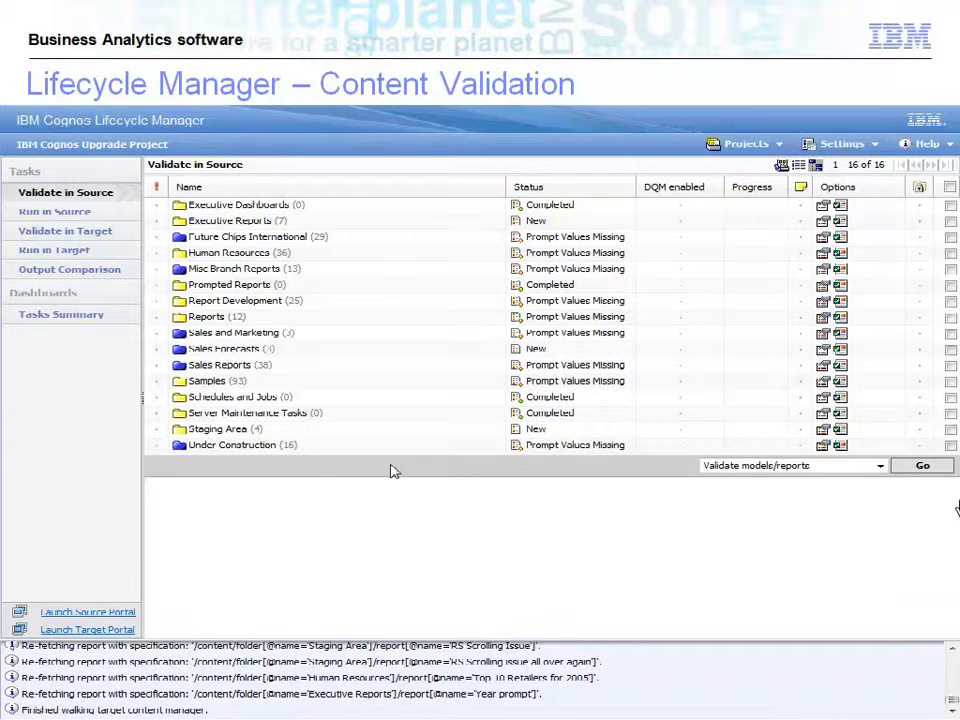
# Set the Executive Dashboards and Prompted Reports folders to Out of Scope for all source and target actions
pyautogui.click(518, 211)
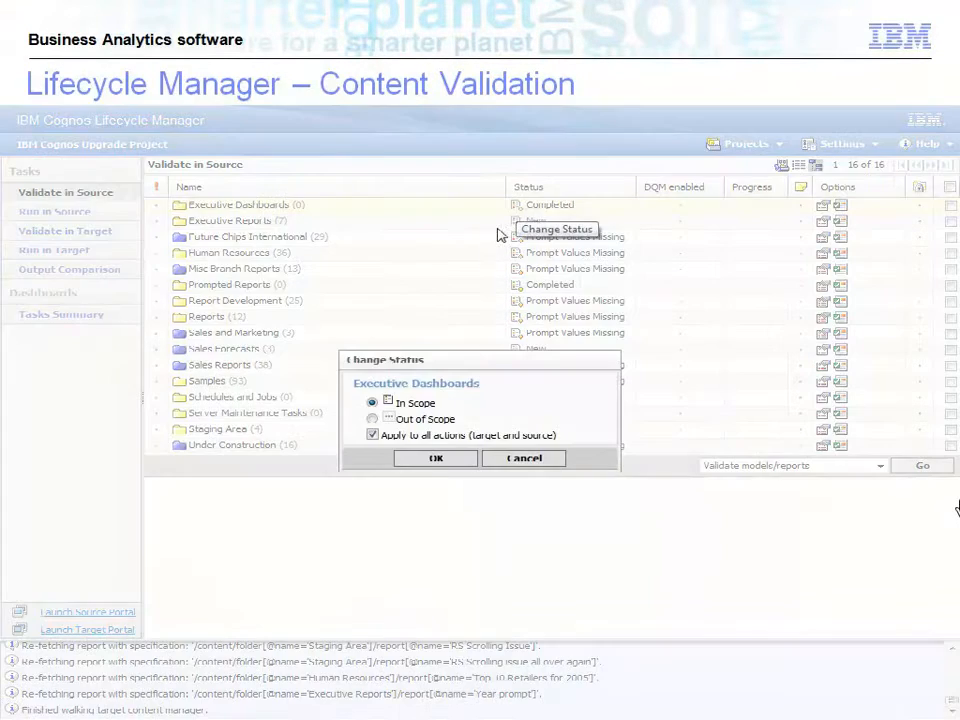
pyautogui.click(372, 419)
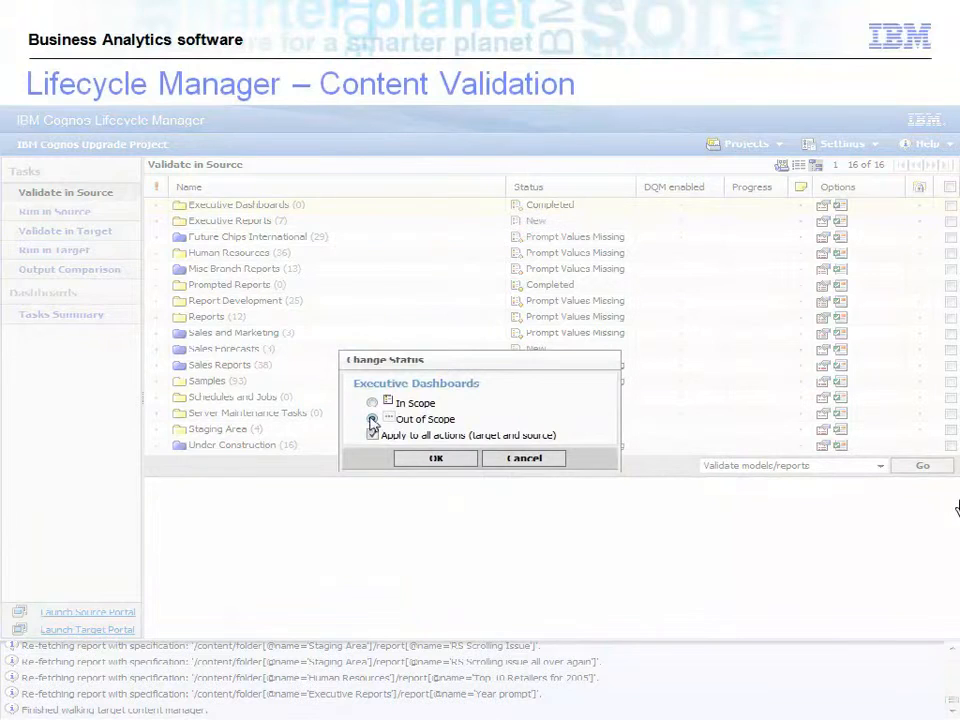
pyautogui.click(436, 460)
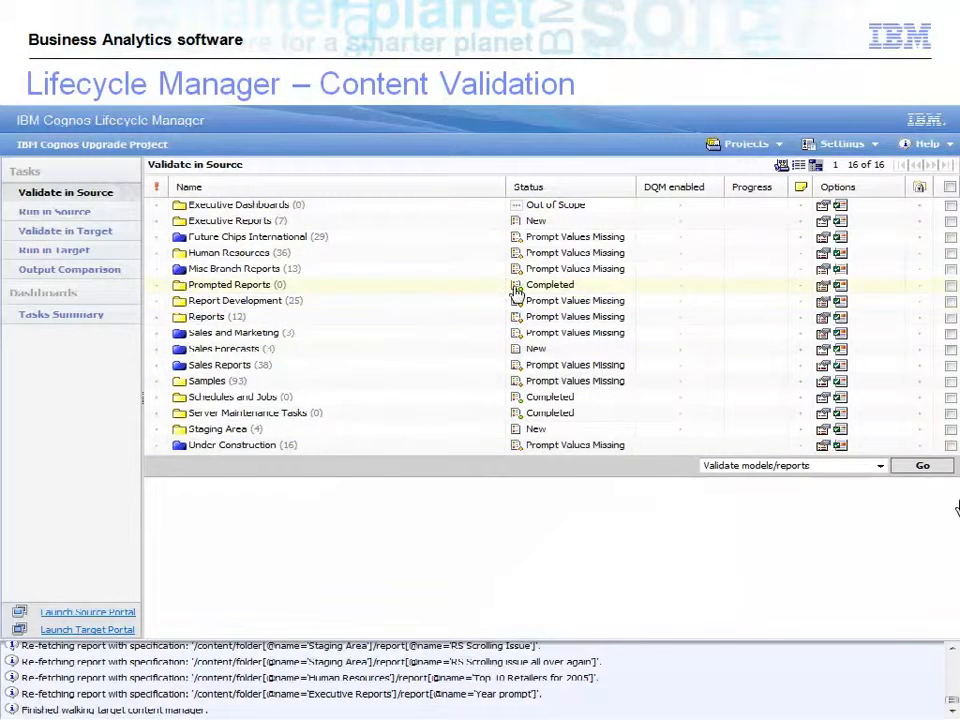
pyautogui.click(518, 285)
pyautogui.click(372, 419)
pyautogui.click(435, 458)
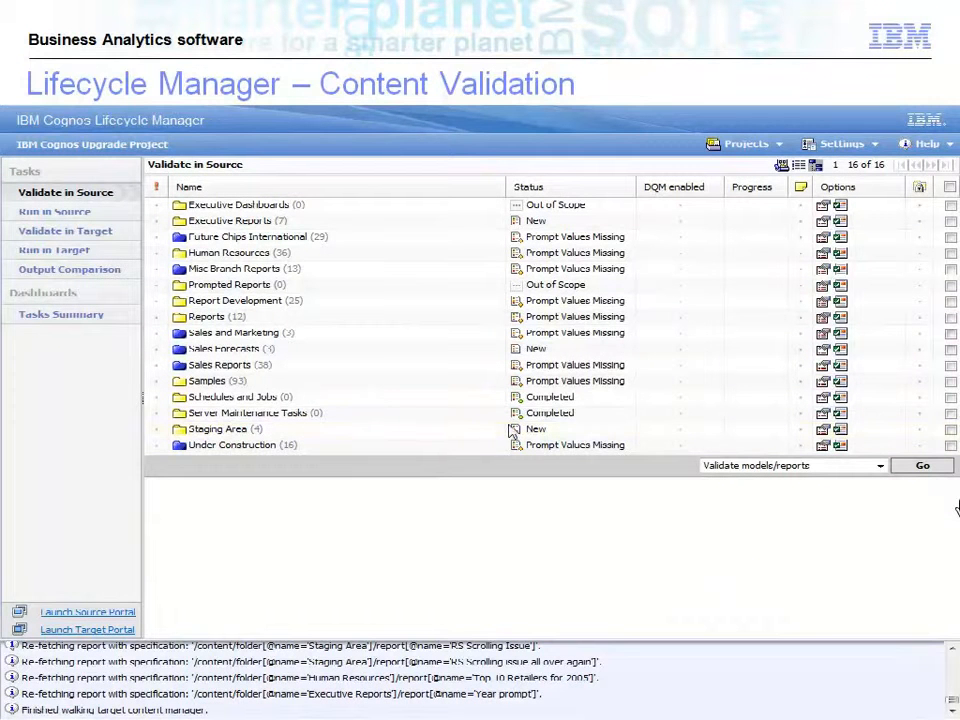
# Mark the Schedules and Jobs and Server Maintenance Tasks folders as Out of Scope for all source and target actions
pyautogui.click(516, 397)
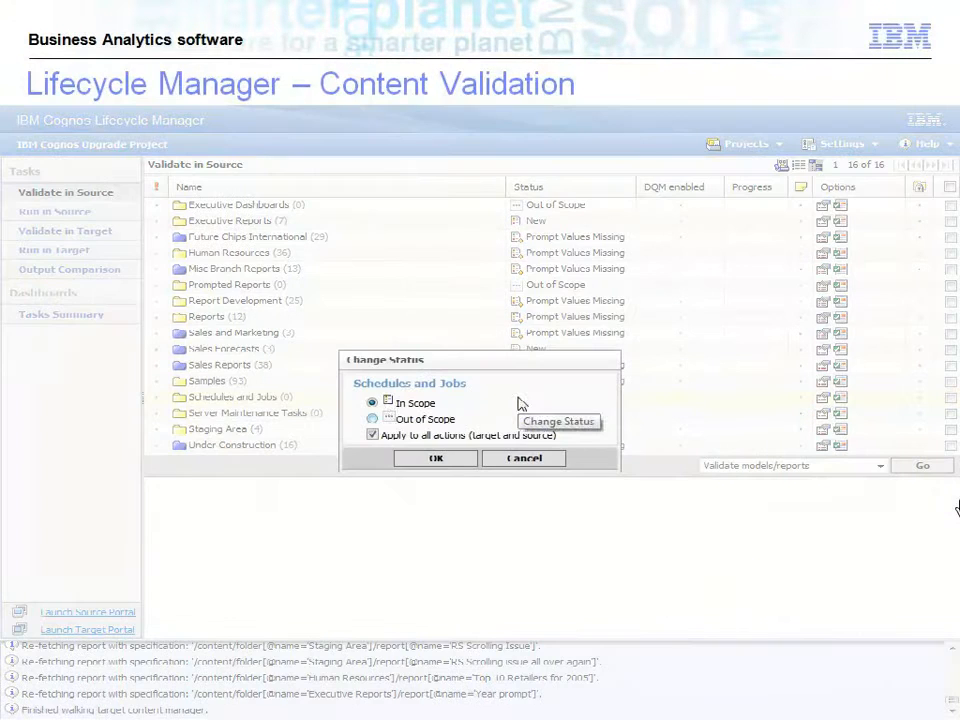
pyautogui.click(372, 419)
pyautogui.click(435, 458)
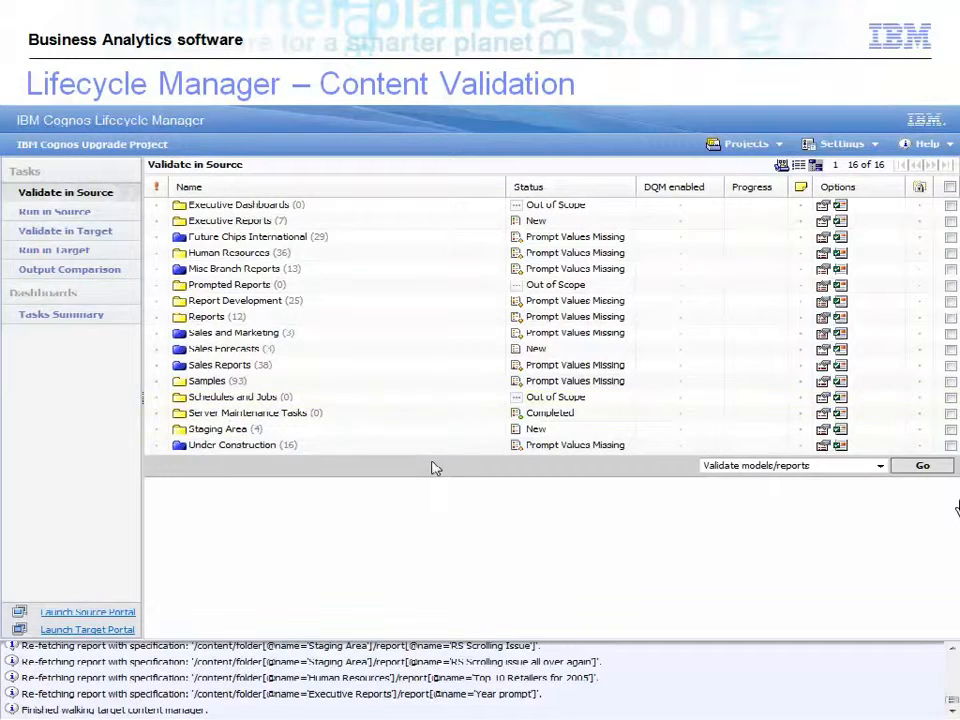
pyautogui.click(516, 413)
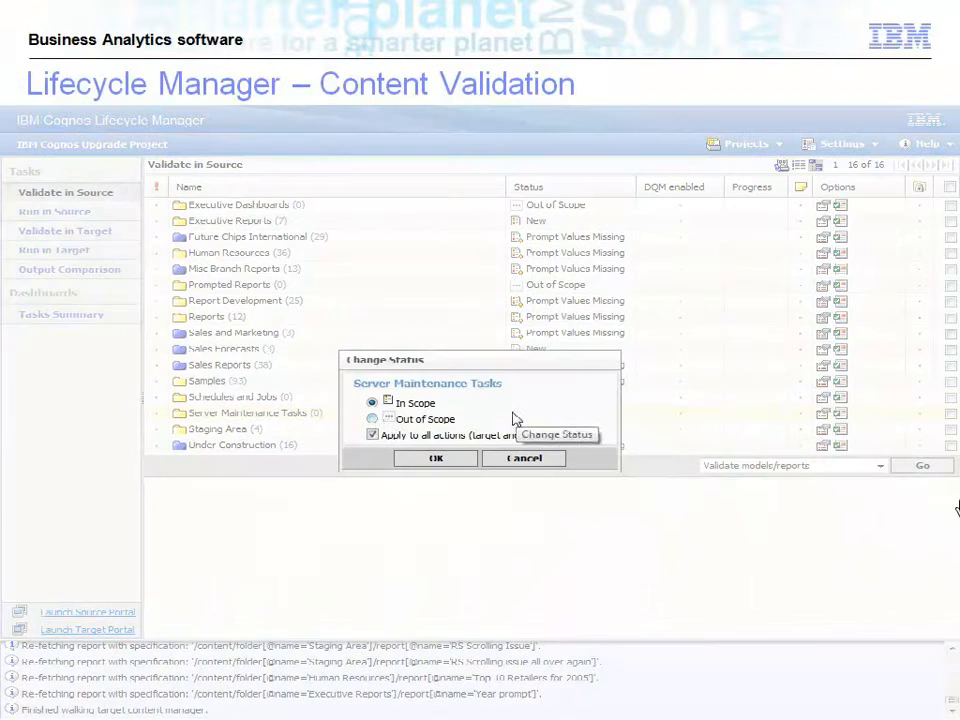
pyautogui.click(372, 419)
pyautogui.click(443, 460)
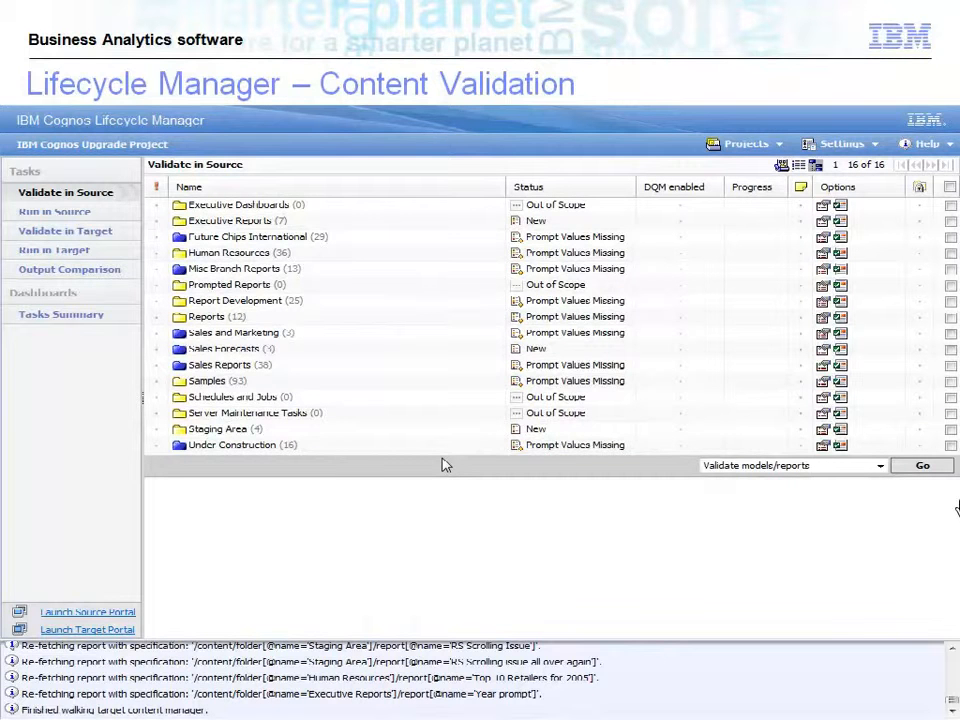
# In Future Chips International's Operational Reports folder, run Automatic Prompt Values Generation on the eleven prompted reports, from Employee Training by Year to Sales Commissions for Central Europe
pyautogui.click(237, 238)
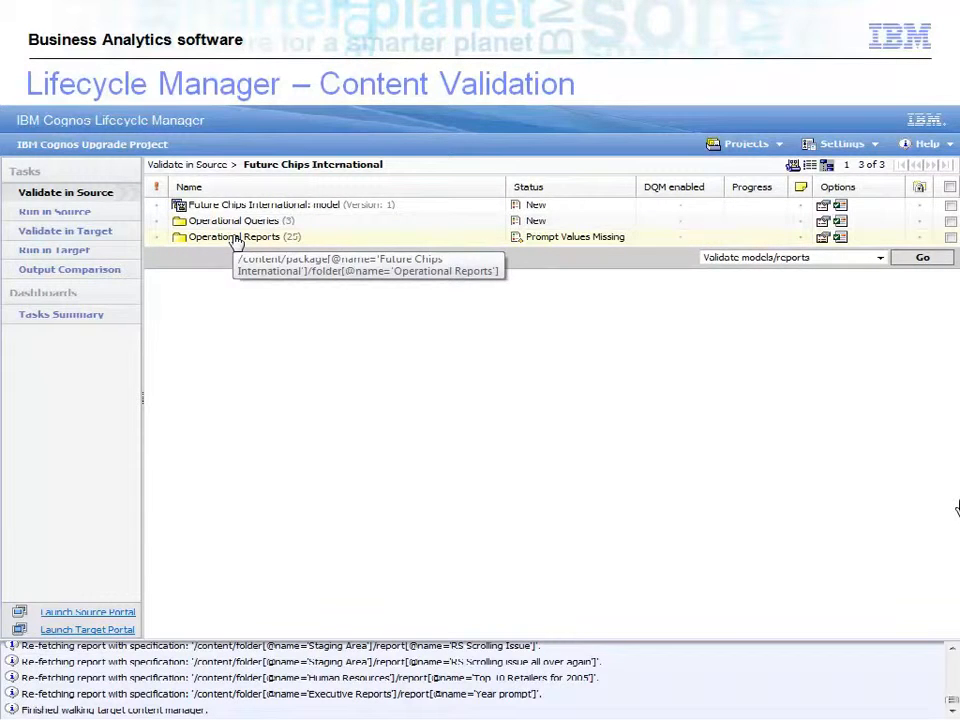
pyautogui.click(237, 238)
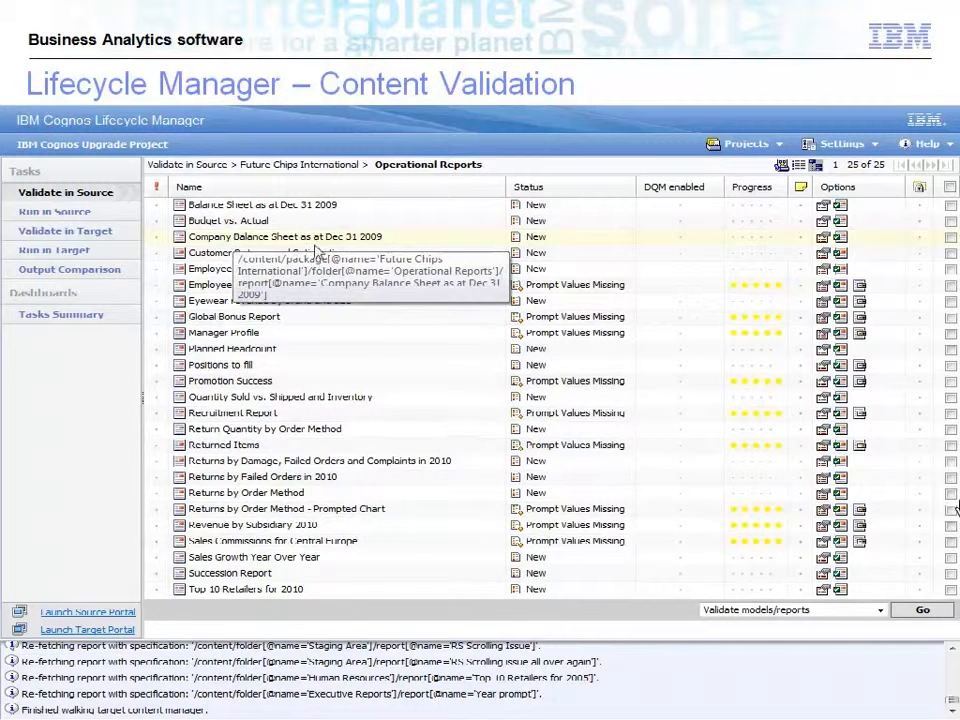
pyautogui.click(951, 285)
pyautogui.click(951, 301)
pyautogui.click(951, 317)
pyautogui.click(951, 333)
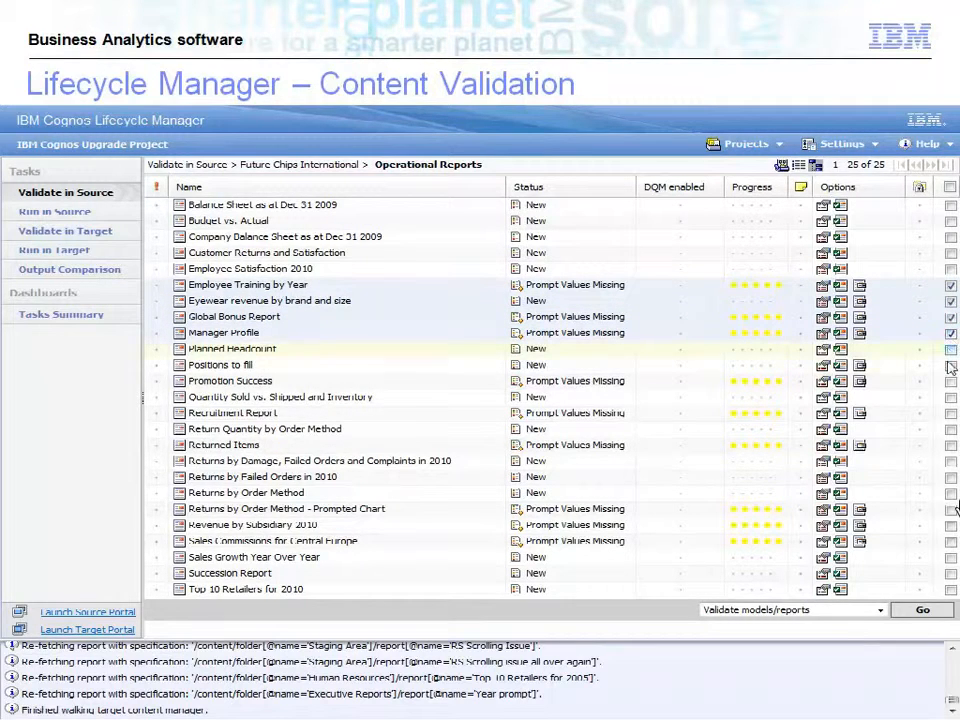
pyautogui.click(951, 365)
pyautogui.click(951, 381)
pyautogui.click(951, 413)
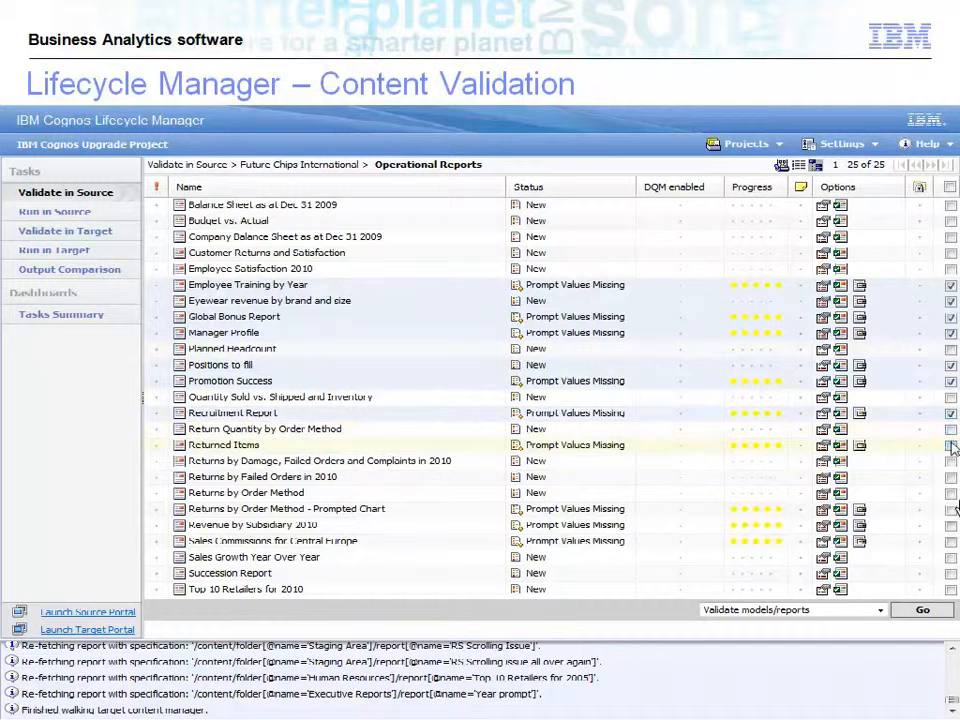
pyautogui.click(951, 446)
pyautogui.click(951, 509)
pyautogui.click(951, 525)
pyautogui.click(950, 542)
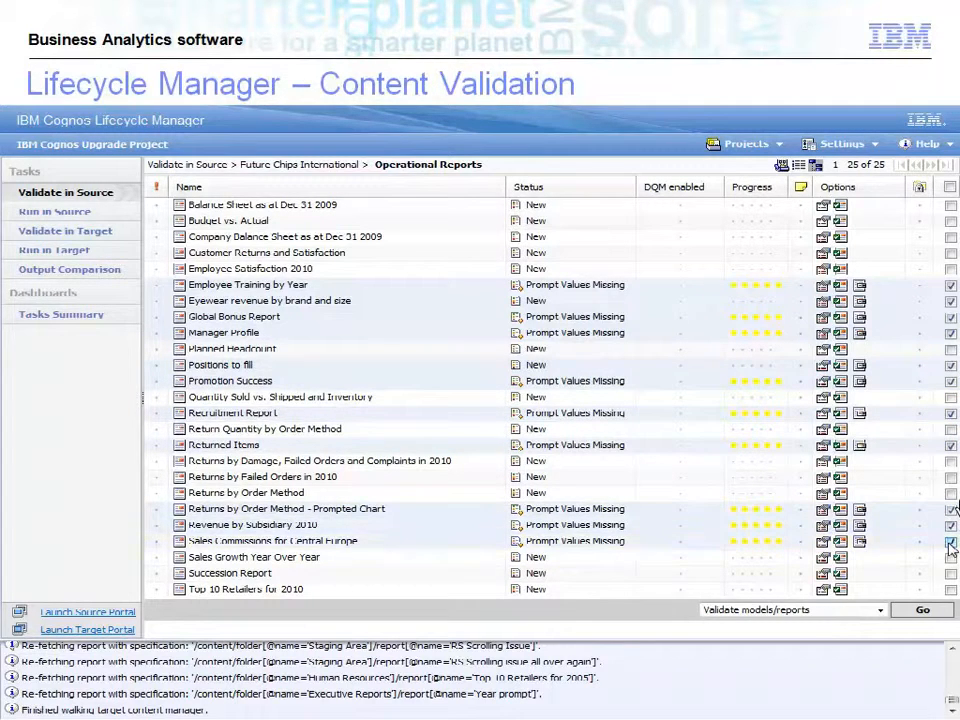
pyautogui.click(881, 610)
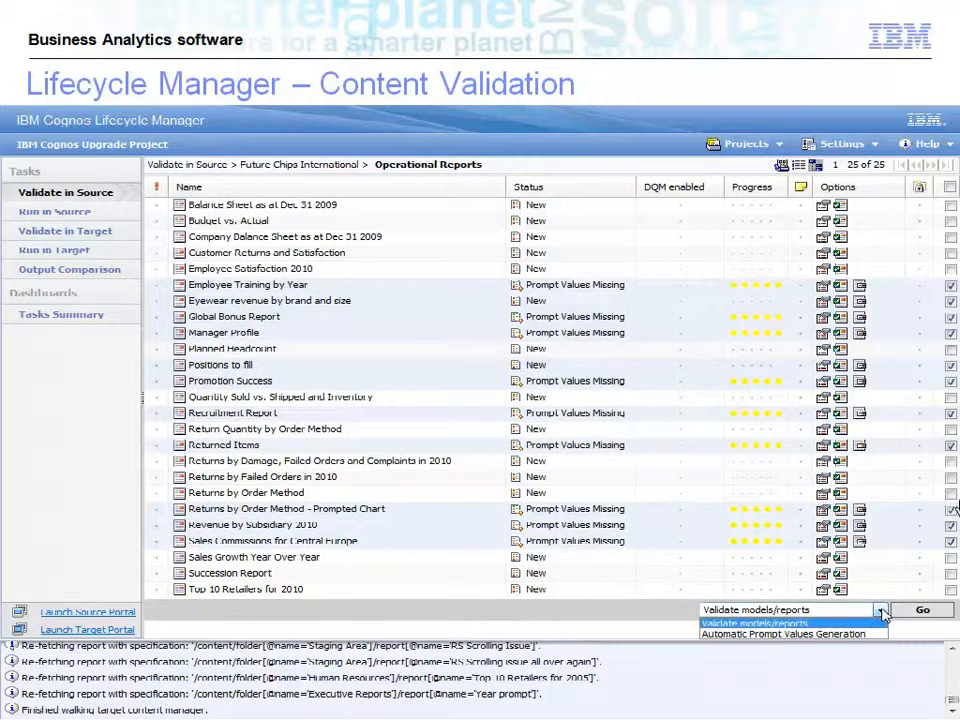
pyautogui.click(850, 633)
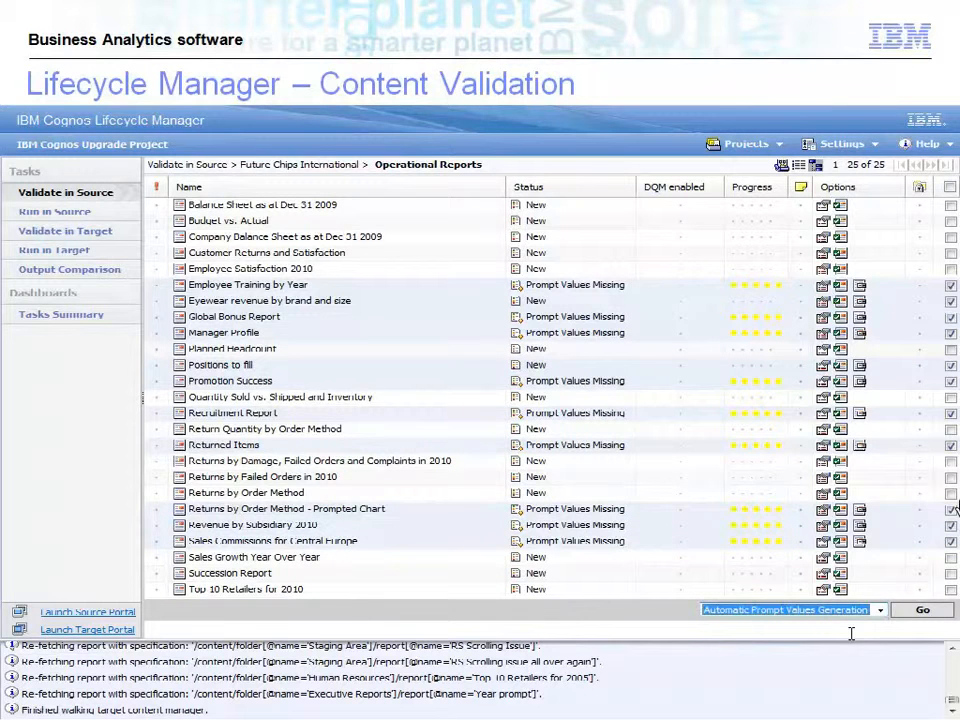
pyautogui.click(922, 612)
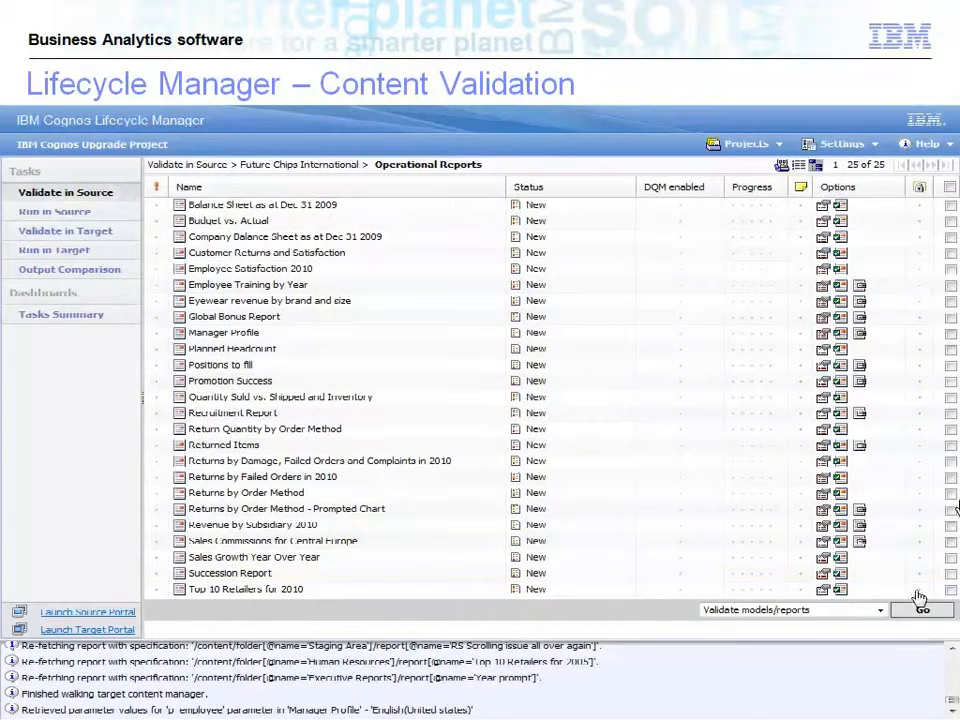
# Validate all reports in the Operational Reports folder against the source
pyautogui.click(950, 187)
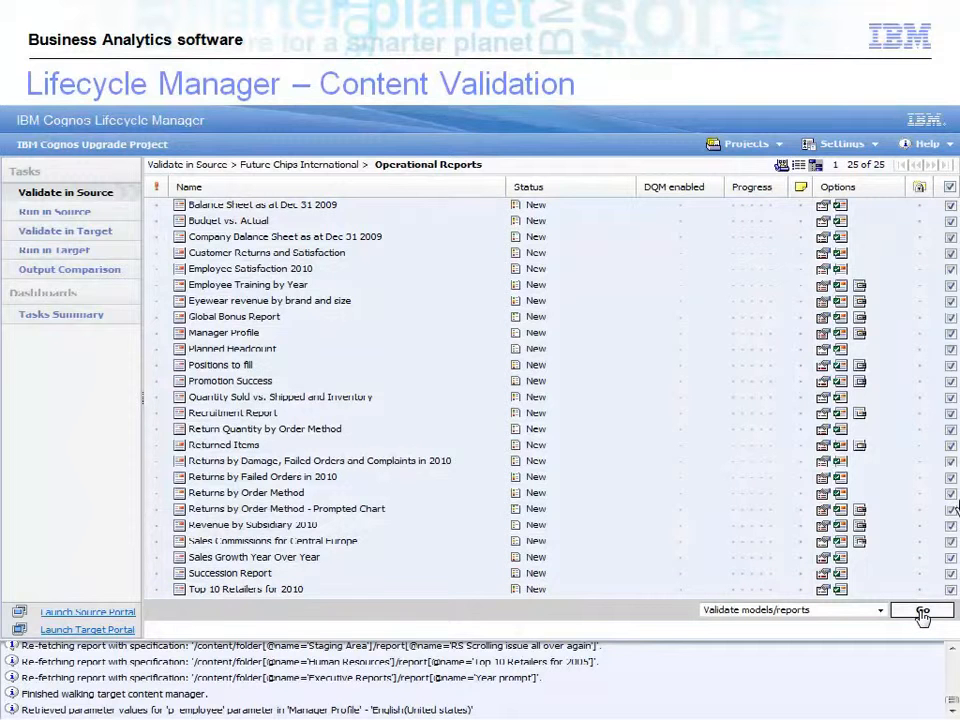
pyautogui.click(922, 613)
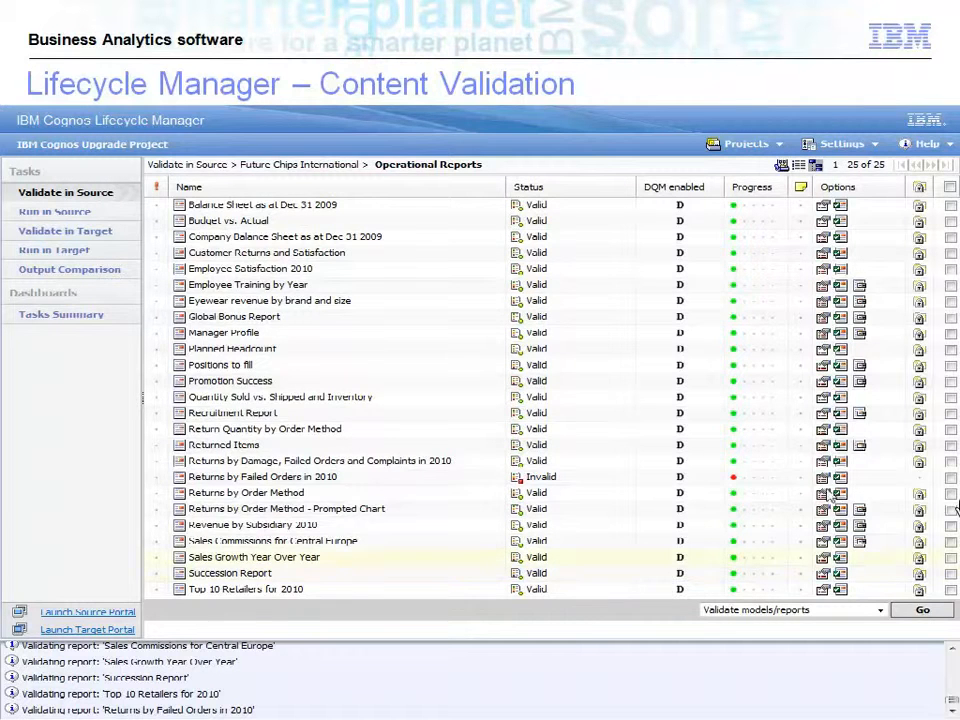
# Examine the source validation error in the properties of Returns by Failed Orders in 2010, and return to the report list
pyautogui.click(822, 480)
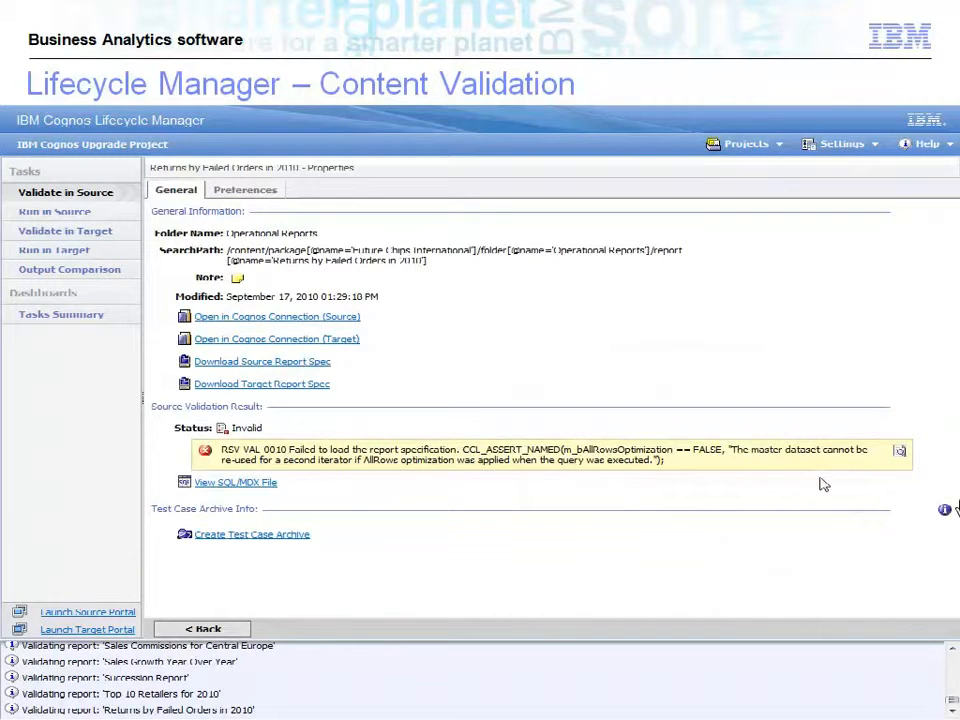
pyautogui.click(900, 453)
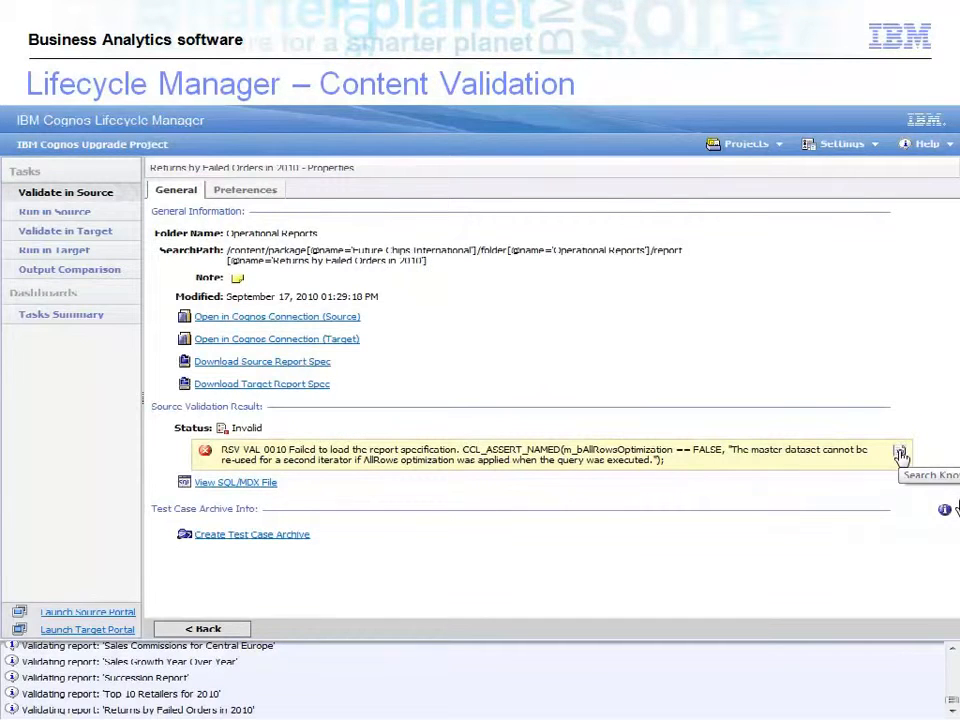
pyautogui.click(202, 628)
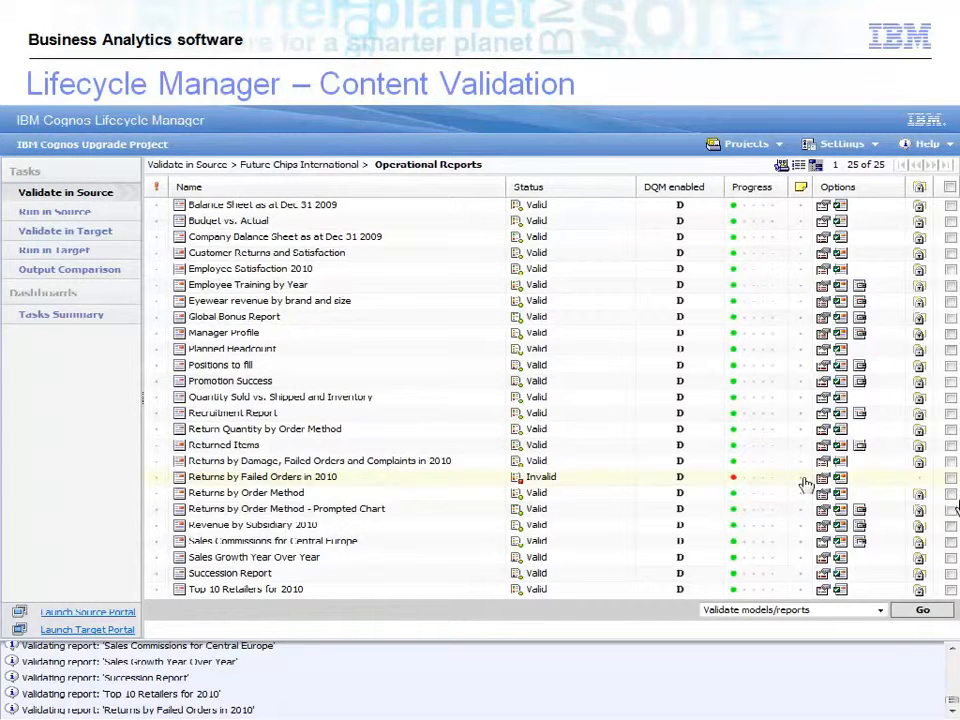
# Set the validation status of the Returns by Failed Orders in 2010 report to Out of Scope
pyautogui.click(516, 485)
pyautogui.click(372, 418)
pyautogui.click(443, 460)
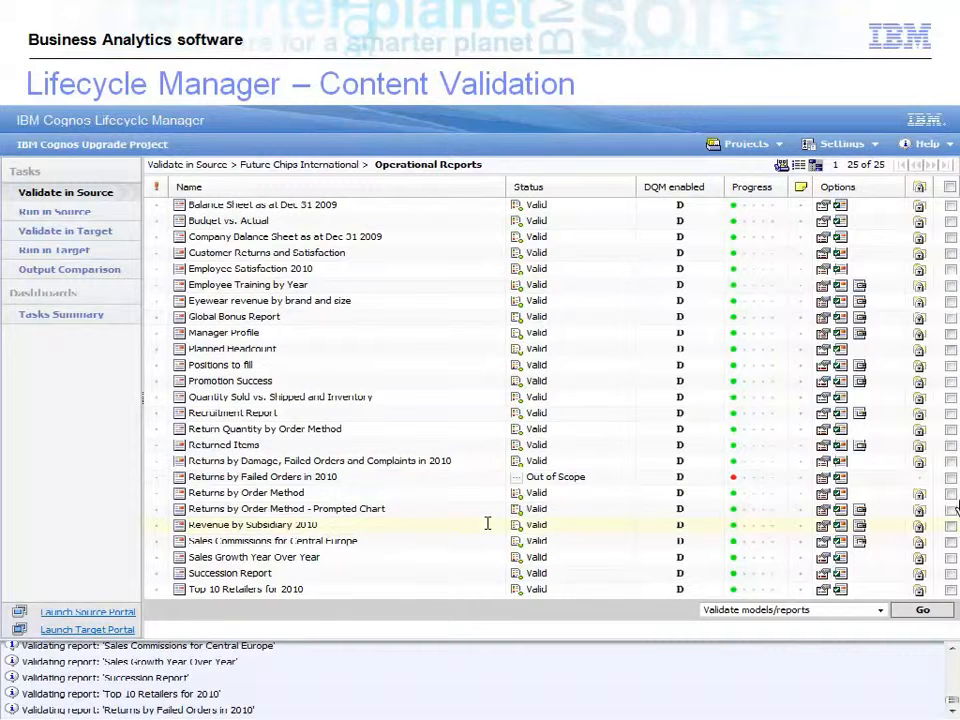
# Run all in-scope reports of the Operational Reports folder in the source environment
pyautogui.click(82, 215)
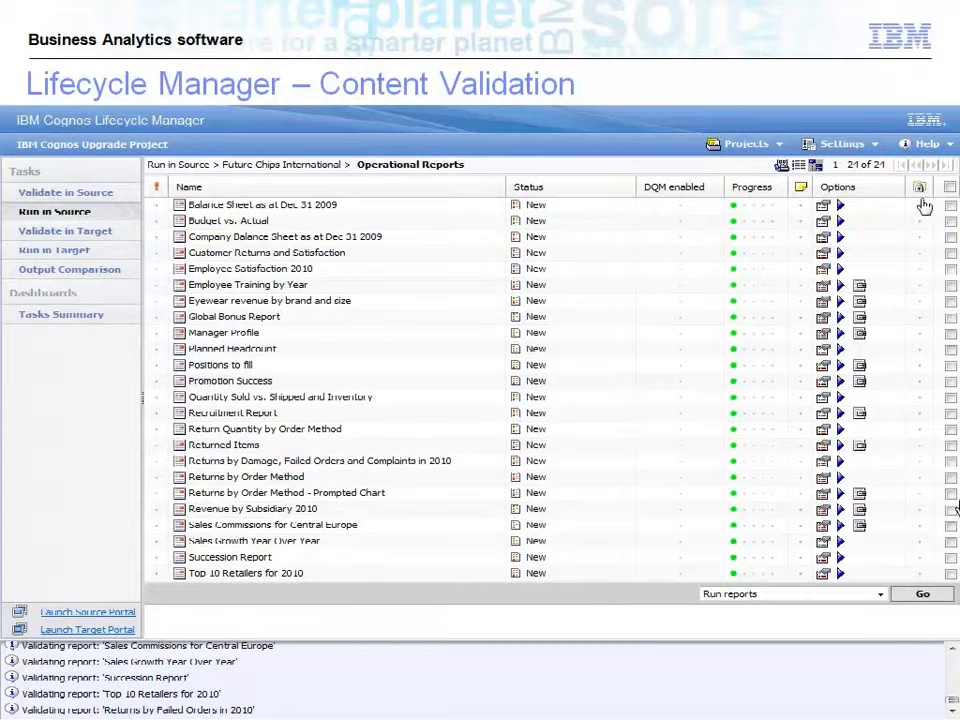
pyautogui.click(950, 187)
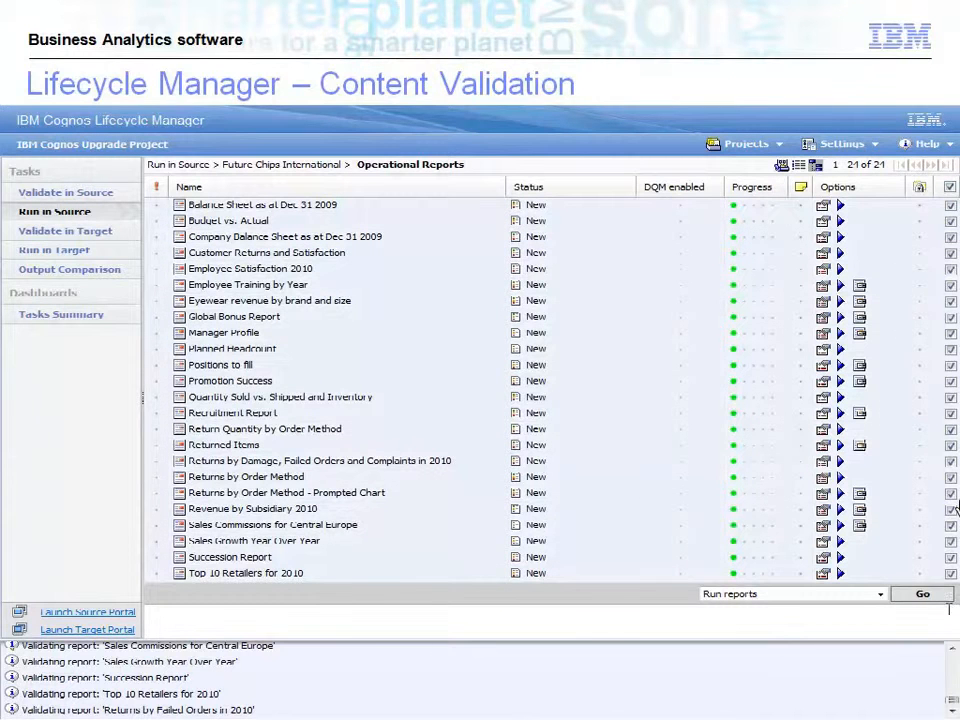
pyautogui.click(922, 595)
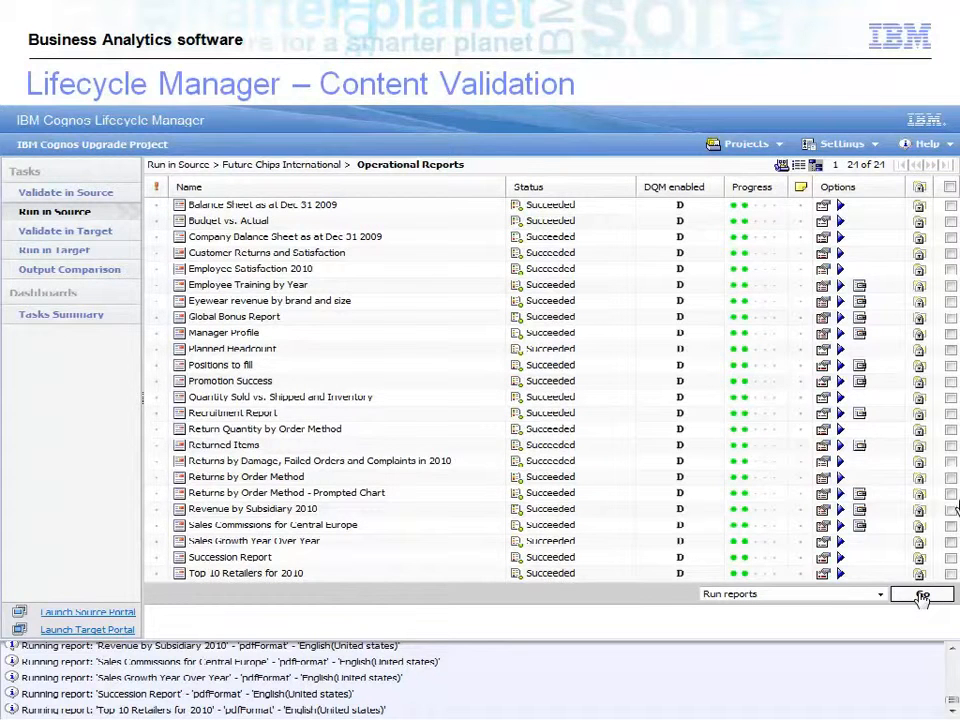
# Validate all in-scope reports of the Operational Reports folder against the target environment
pyautogui.click(39, 238)
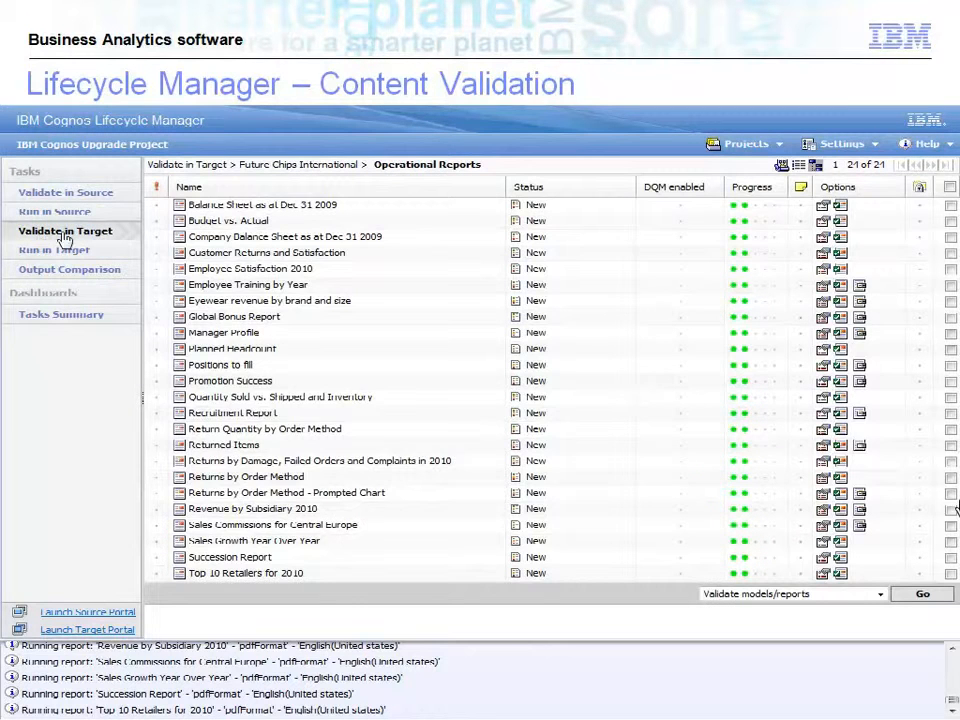
pyautogui.click(949, 188)
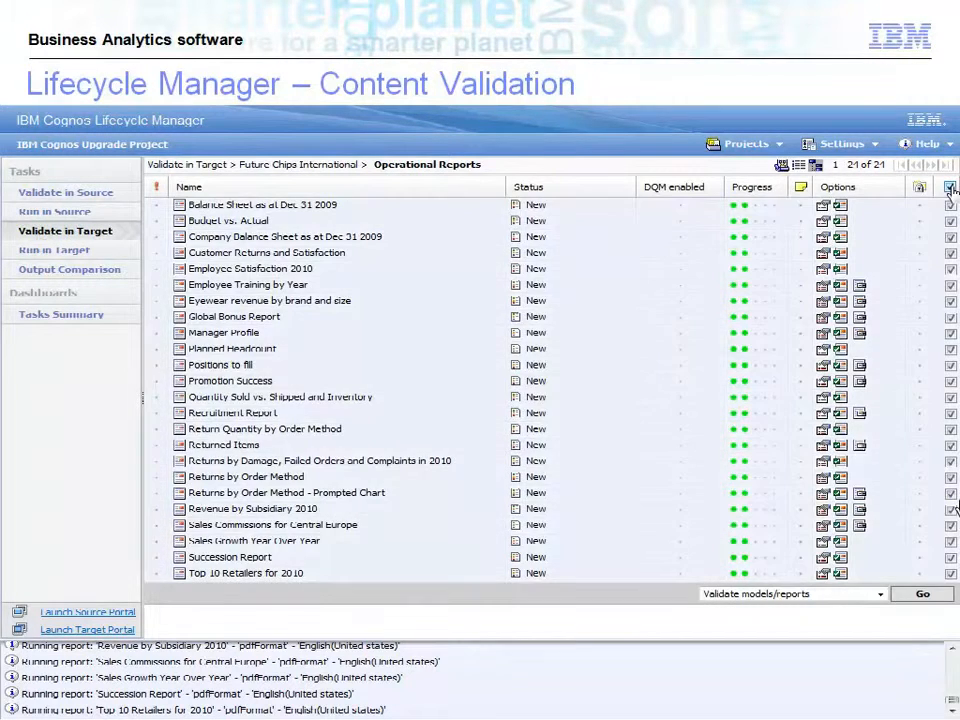
pyautogui.click(922, 596)
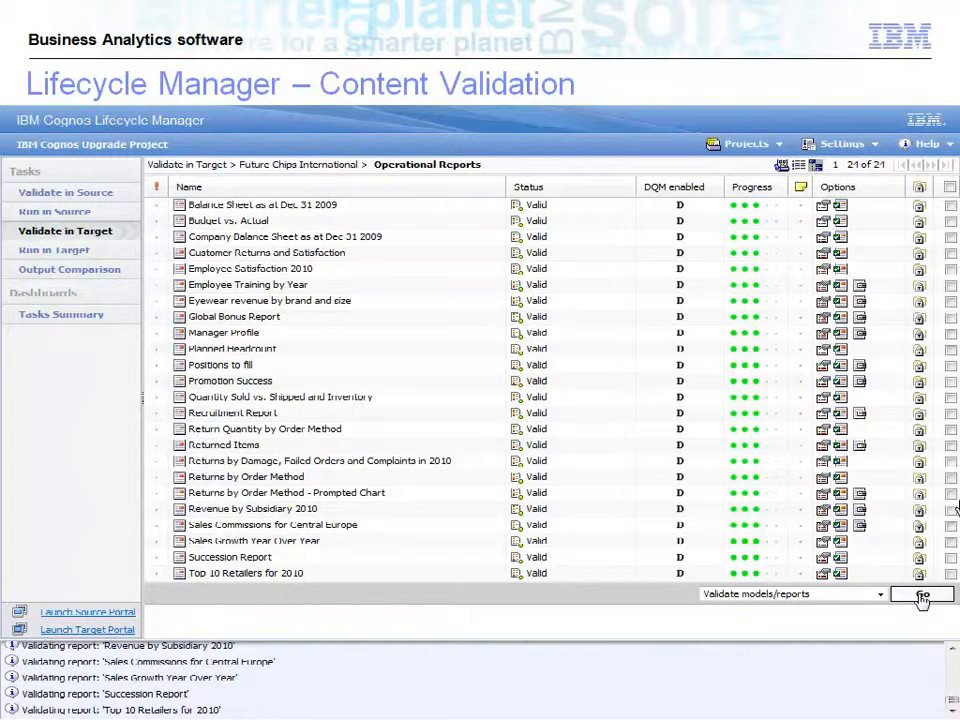
# Run all in-scope reports of the Operational Reports folder in the target environment
pyautogui.click(60, 251)
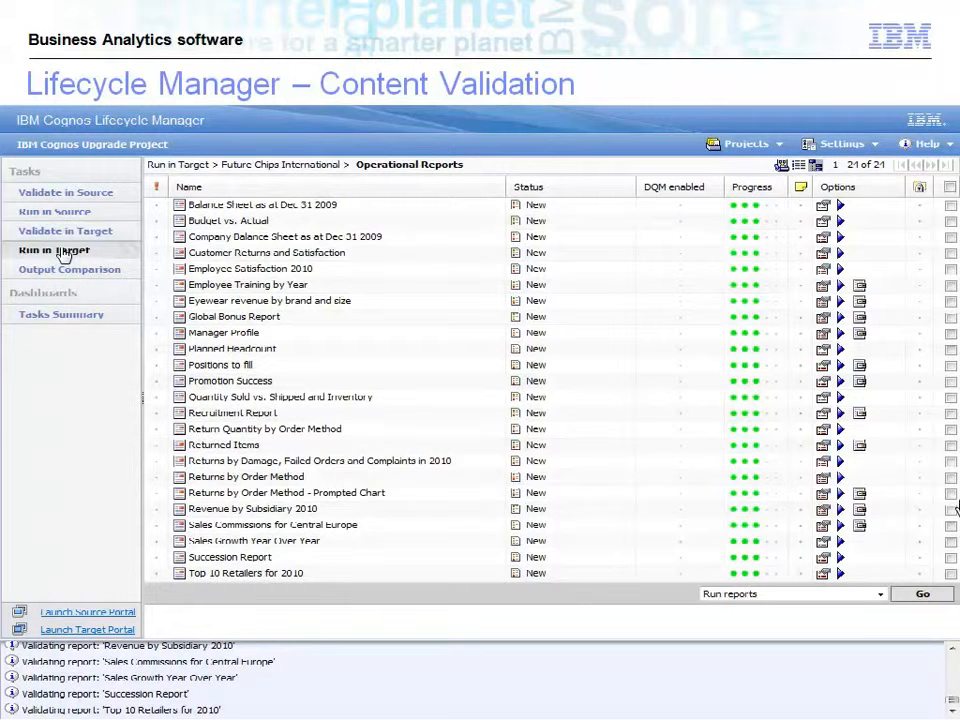
pyautogui.click(950, 188)
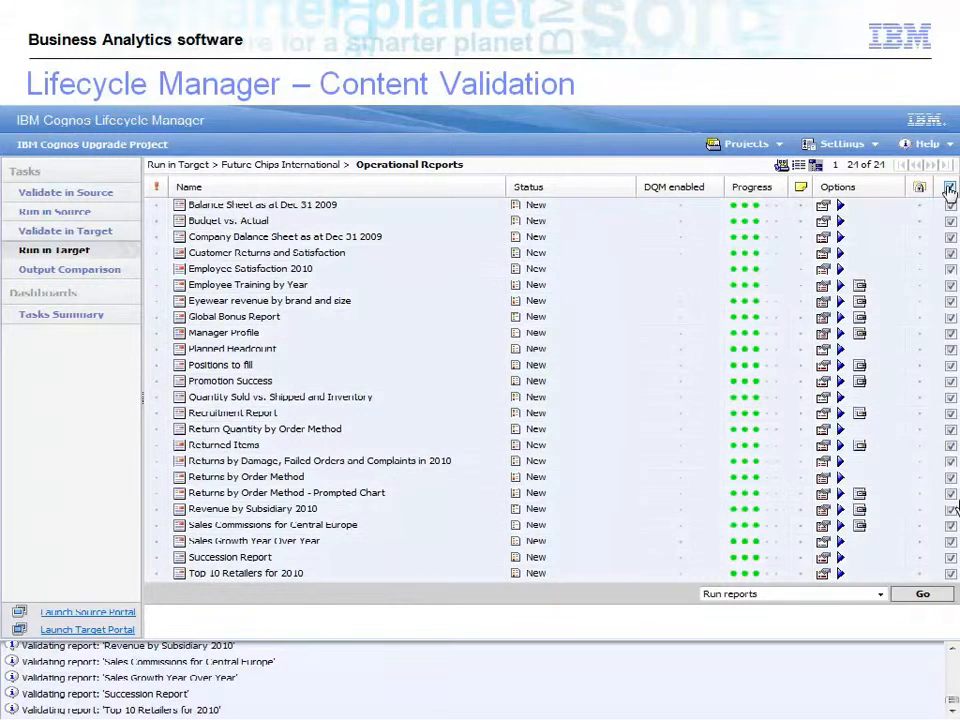
pyautogui.click(922, 596)
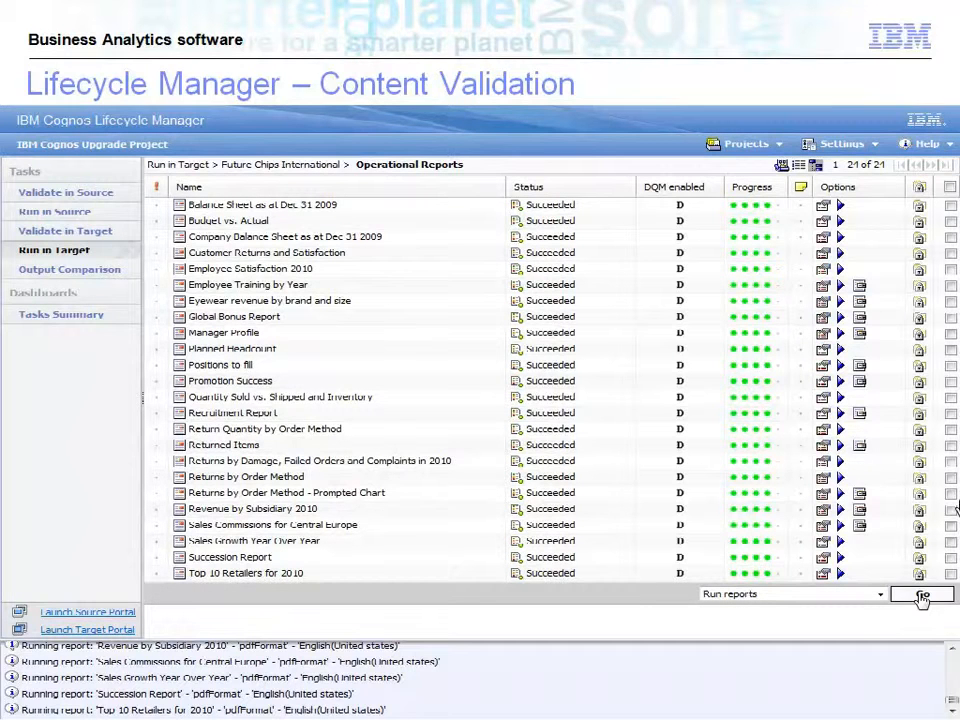
# Compare the source and target outputs of all reports in the Operational Reports folder
pyautogui.click(73, 276)
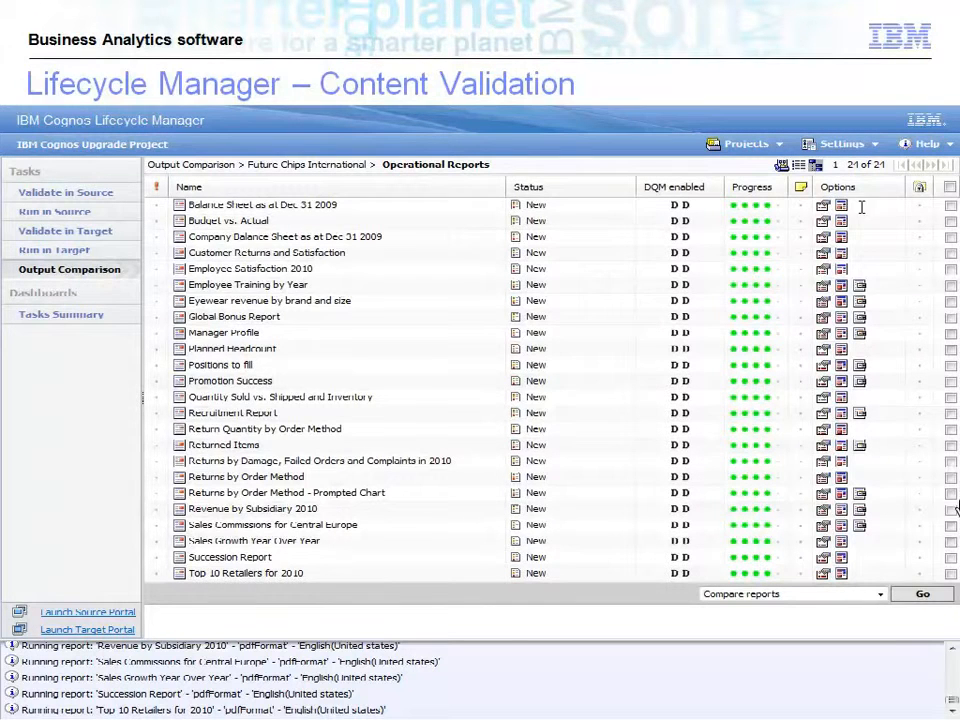
pyautogui.click(950, 187)
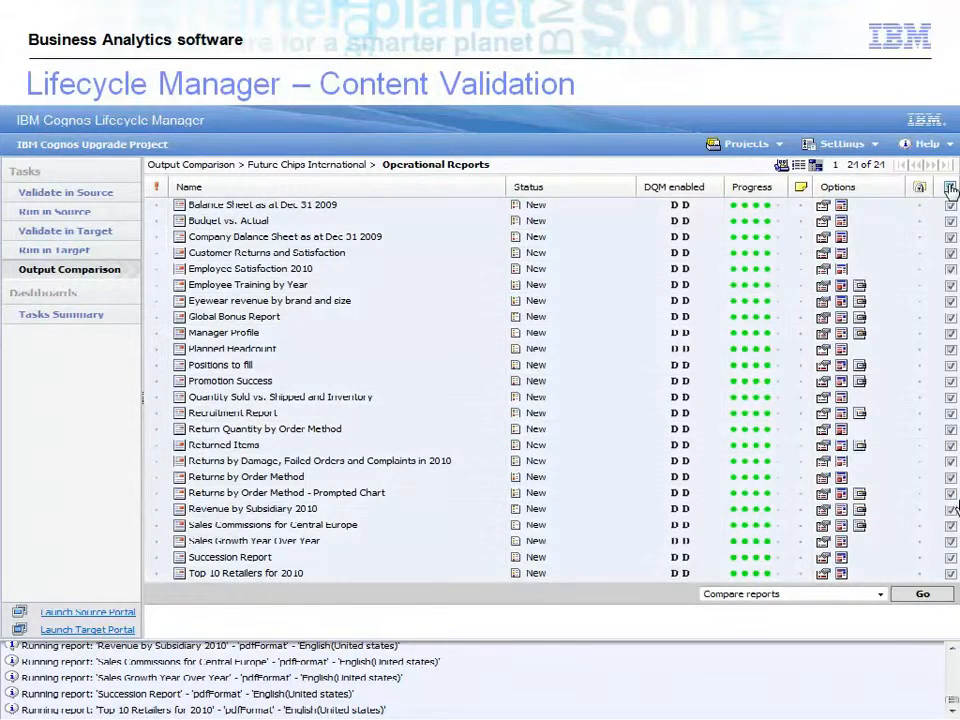
pyautogui.click(922, 595)
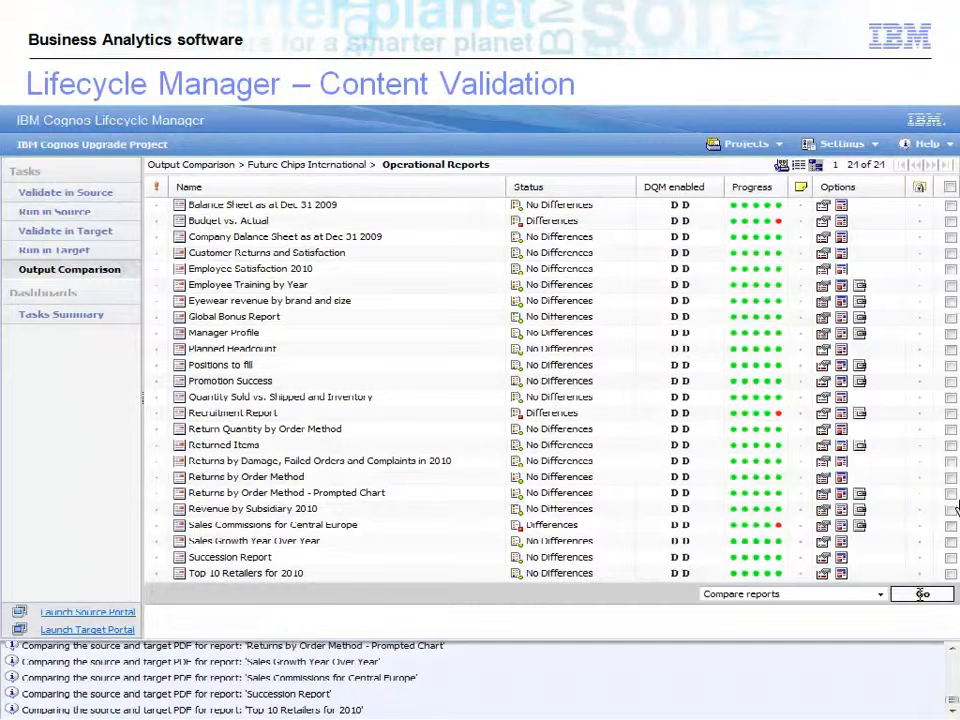
pyautogui.click(922, 596)
# Review the Recruitment Report's prompt values and comparison status, and open its differences in the Flash Output Compare Tool
pyautogui.click(823, 415)
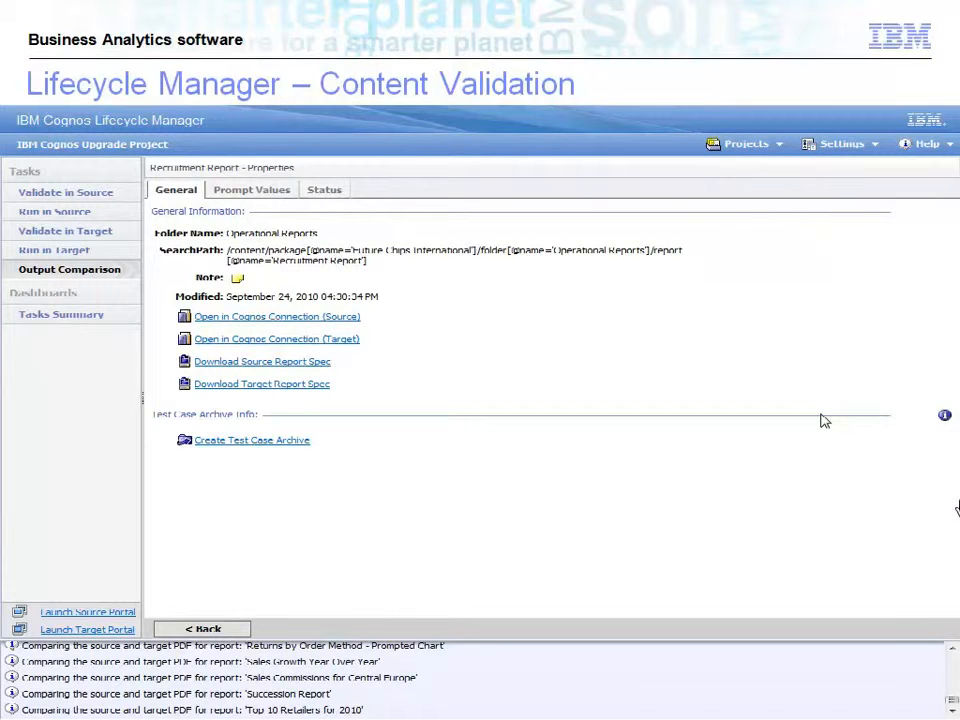
pyautogui.click(251, 192)
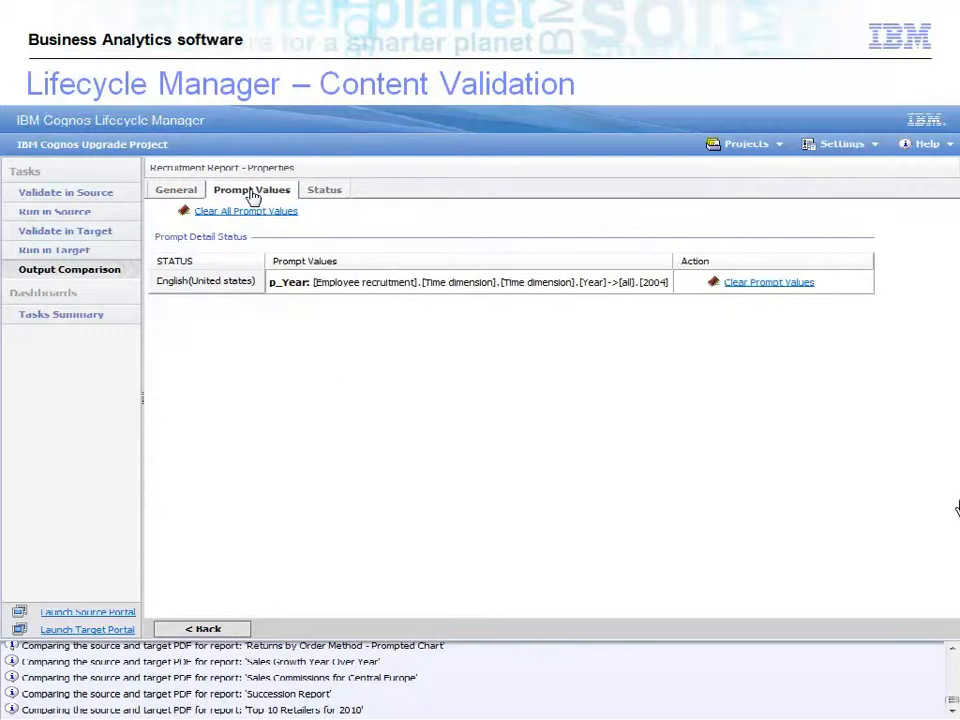
pyautogui.click(331, 192)
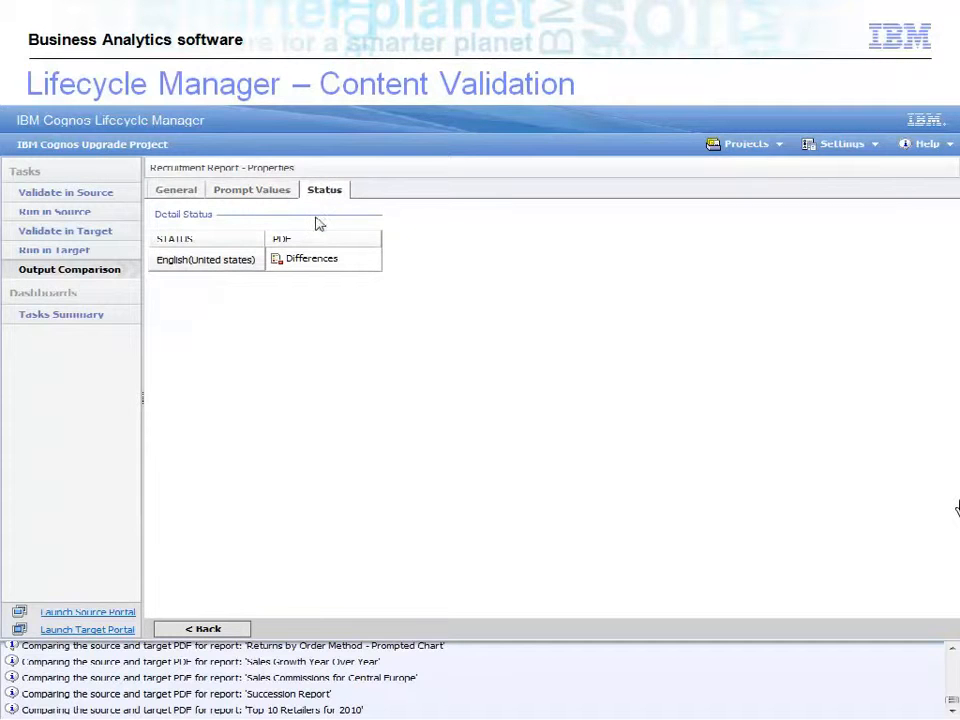
pyautogui.click(306, 262)
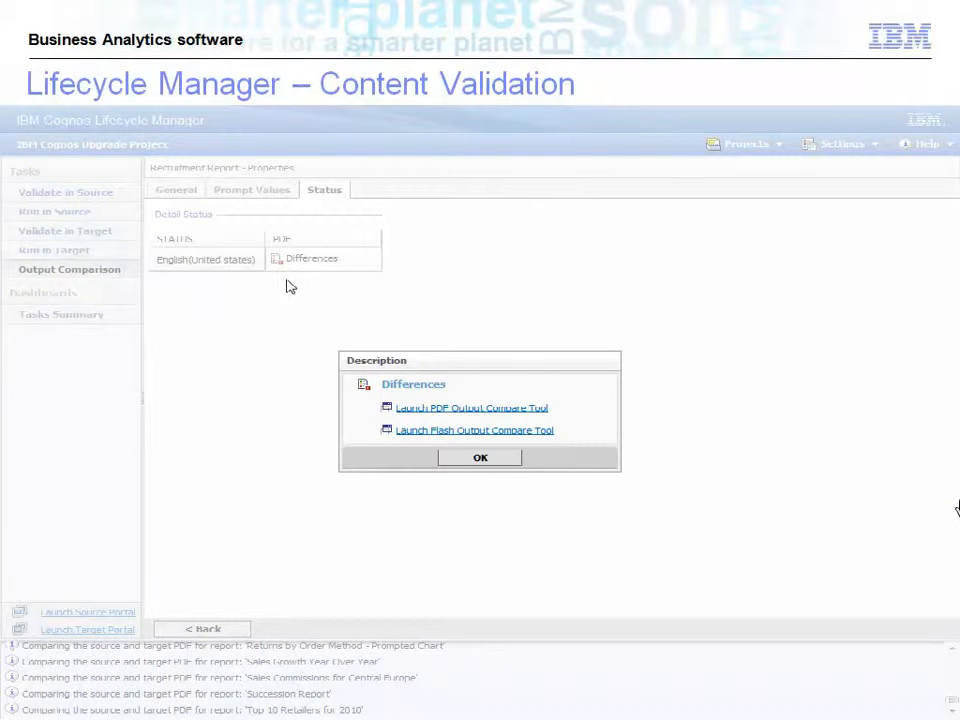
pyautogui.click(465, 431)
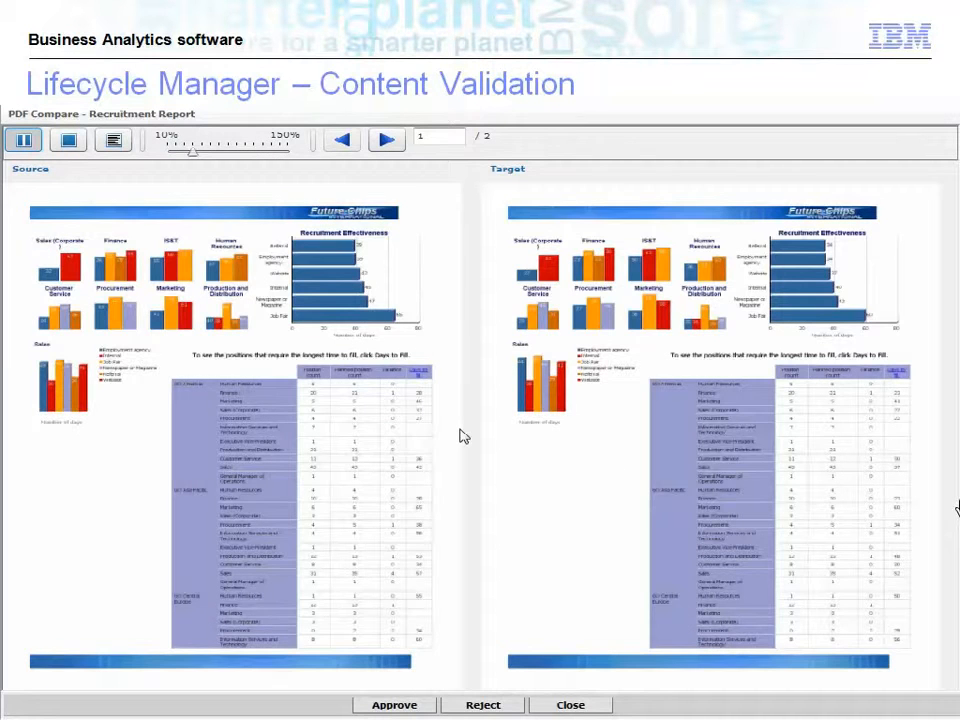
# Overlay the Recruitment Report's source and target outputs, enlarge the page, and adjust the overlay blend to inspect the differences
pyautogui.click(76, 145)
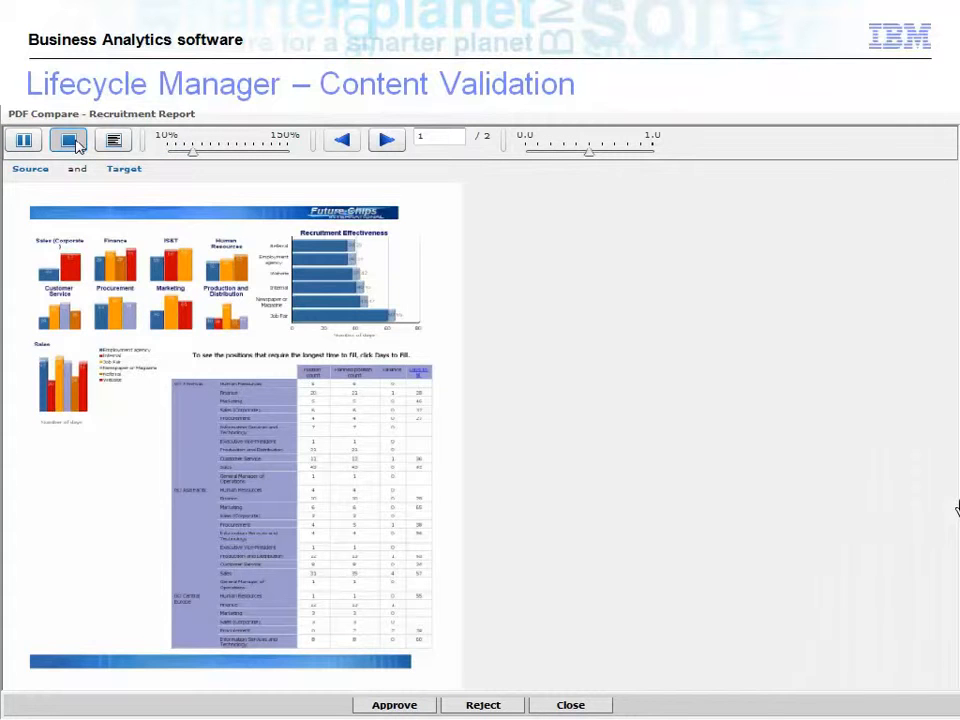
pyautogui.moveTo(195, 155); pyautogui.dragTo(235, 155)
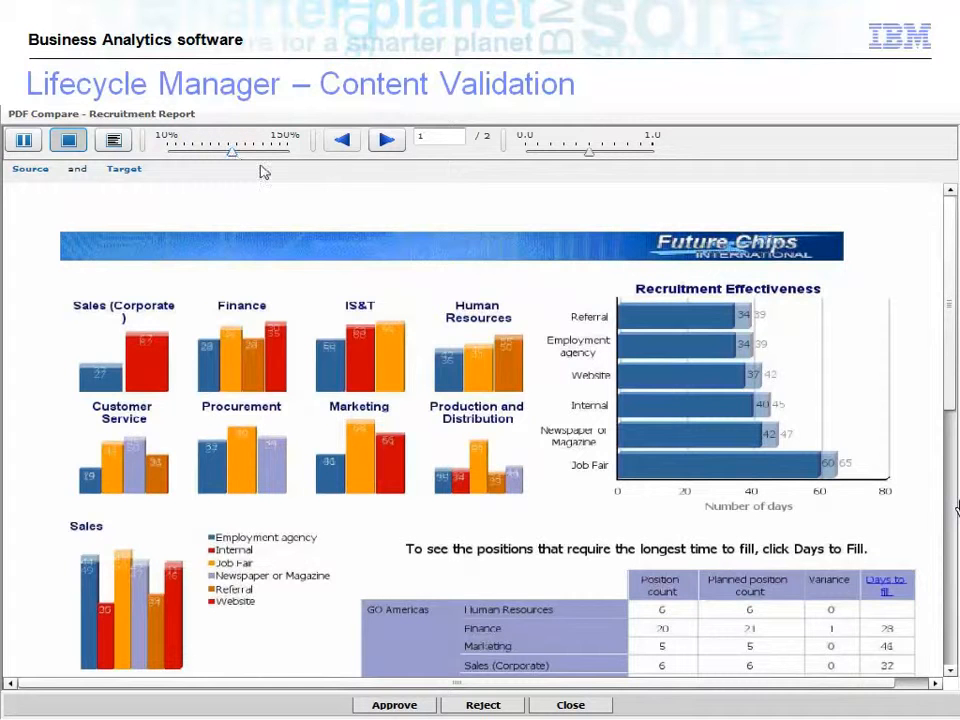
pyautogui.moveTo(591, 154)
pyautogui.mouseDown()
pyautogui.moveTo(657, 160)
pyautogui.moveTo(525, 169)
pyautogui.moveTo(660, 171)
pyautogui.moveTo(525, 168)
pyautogui.moveTo(599, 169)
pyautogui.mouseUp()
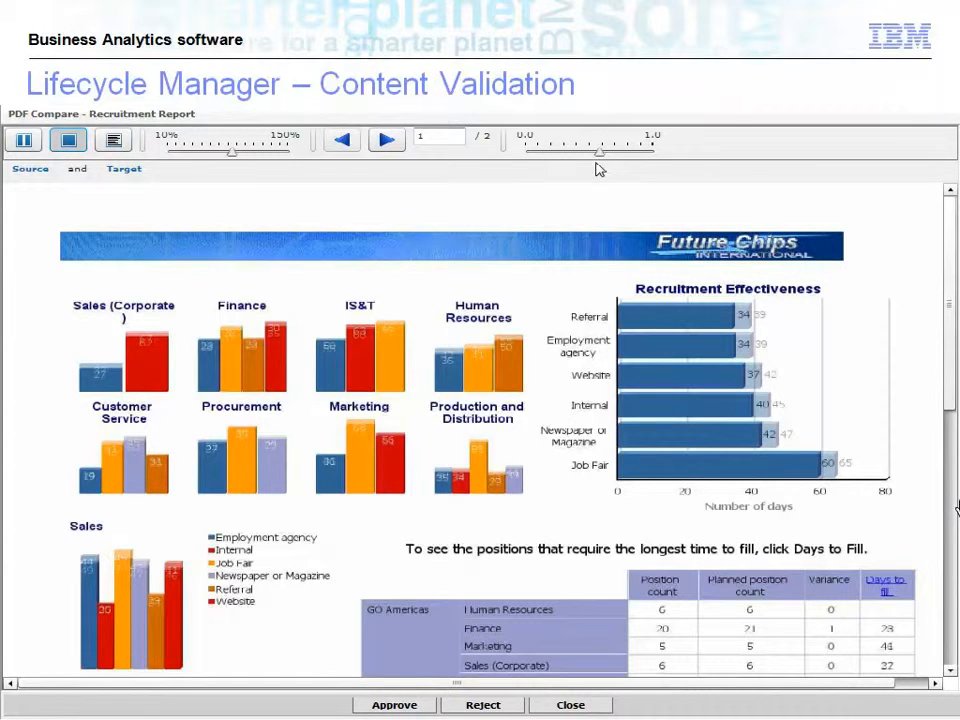
# Reject the Recruitment Report's output comparison with the note "Report Requires Further Investigation."
pyautogui.click(482, 706)
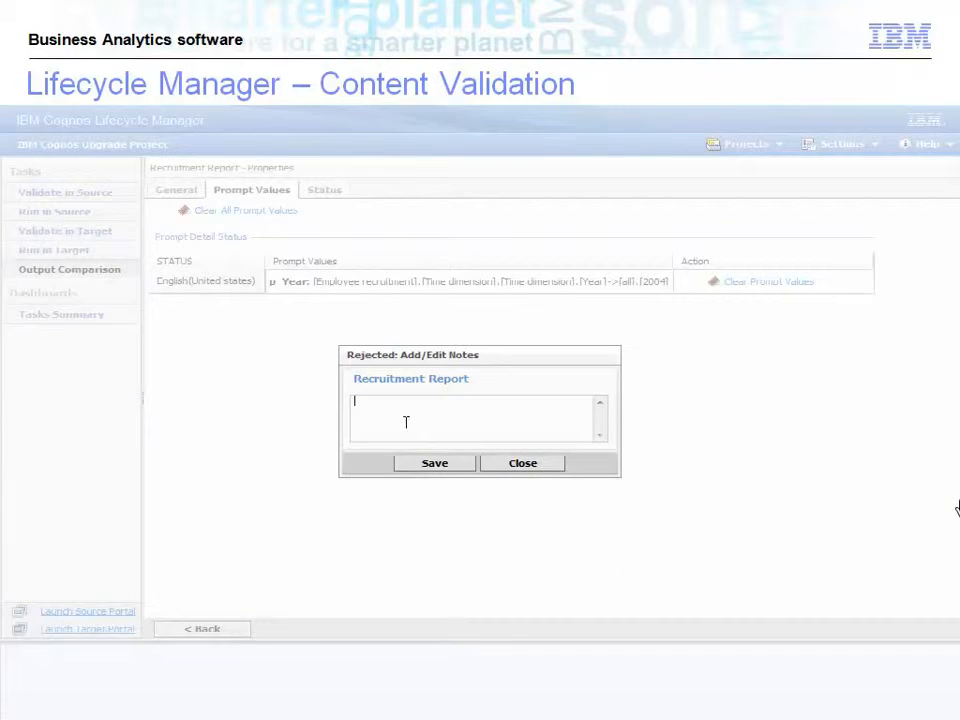
pyautogui.write('Report Requires')
pyautogui.write('rther Investigation.')
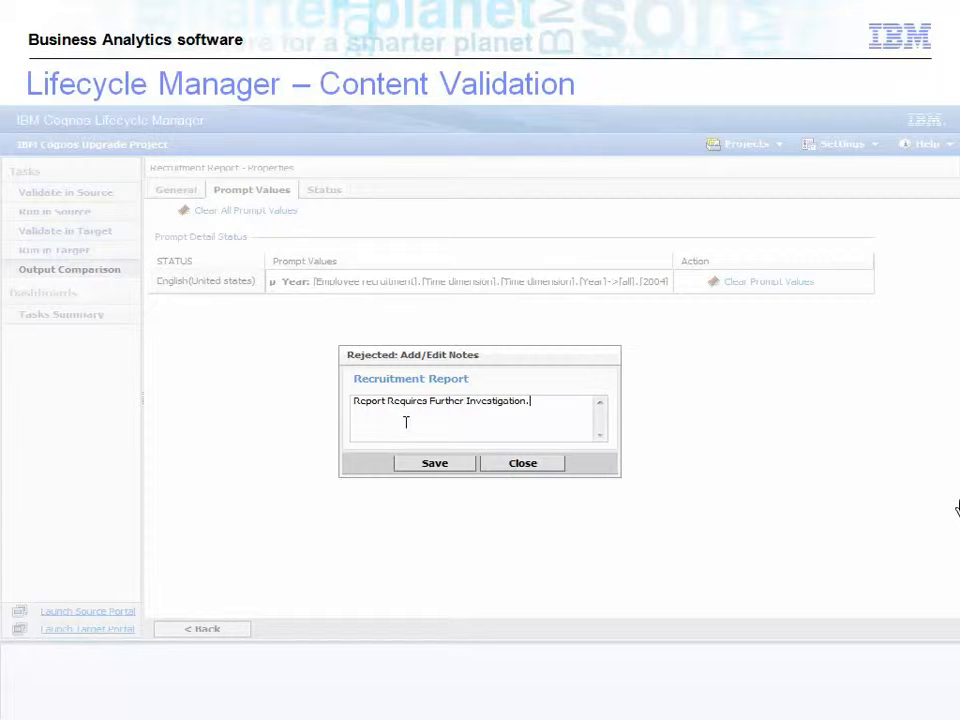
pyautogui.click(434, 464)
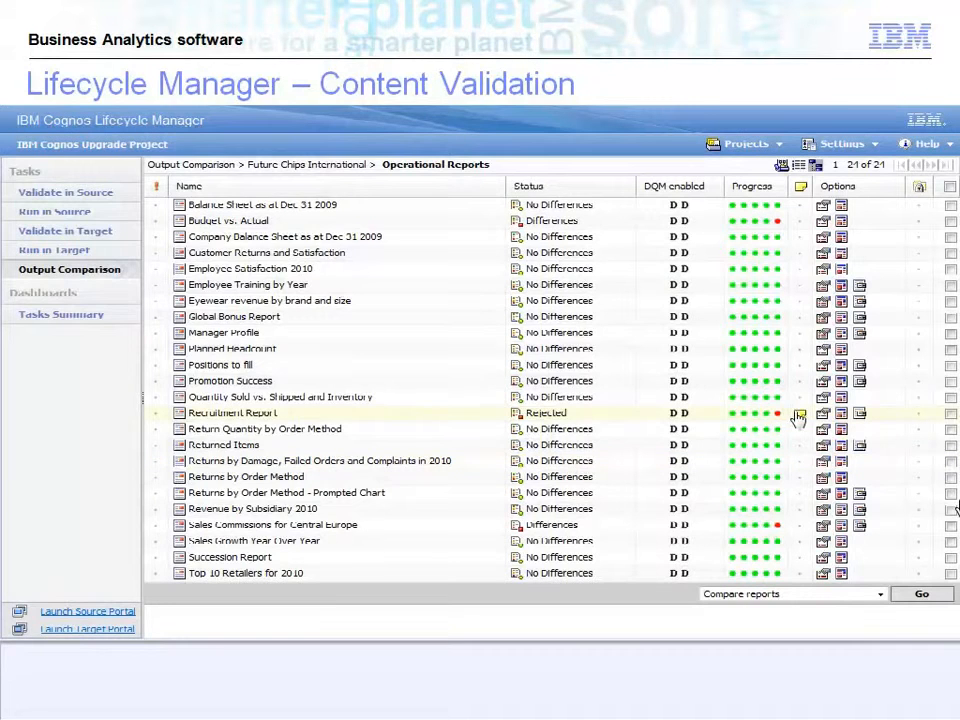
# Check the note attached to the Recruitment Report in the output comparison list, and close it without changes
pyautogui.moveTo(800, 418)
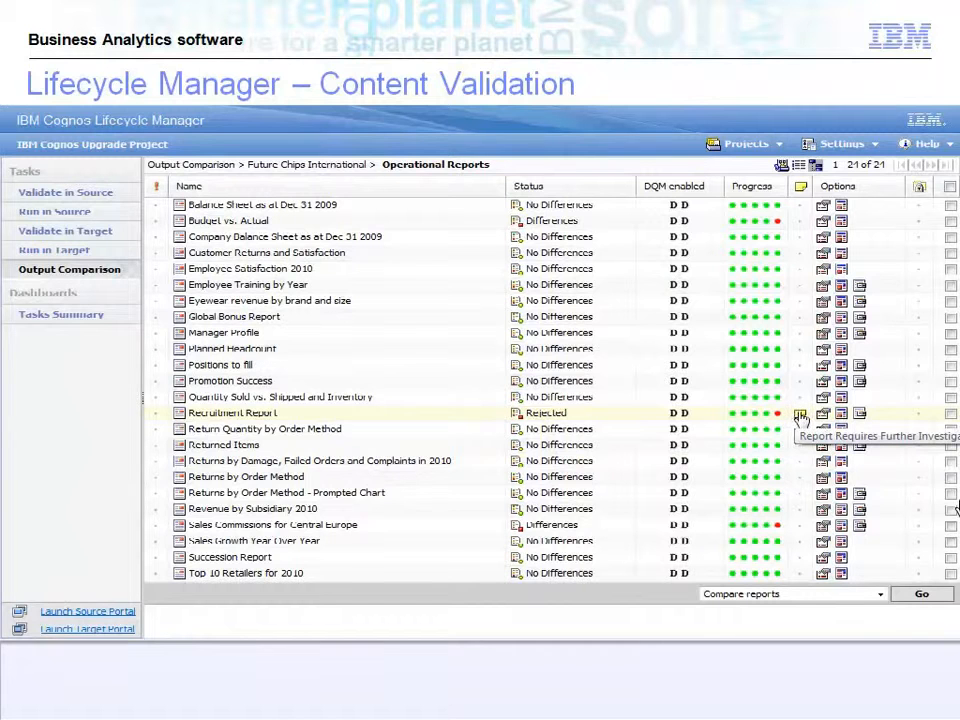
pyautogui.click(799, 417)
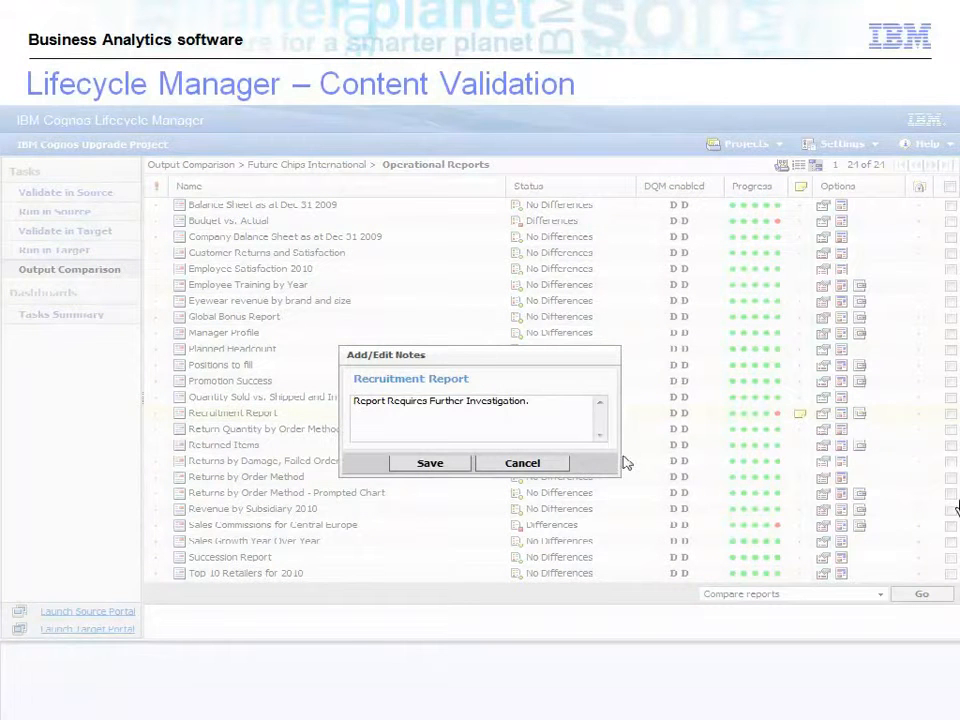
pyautogui.click(521, 463)
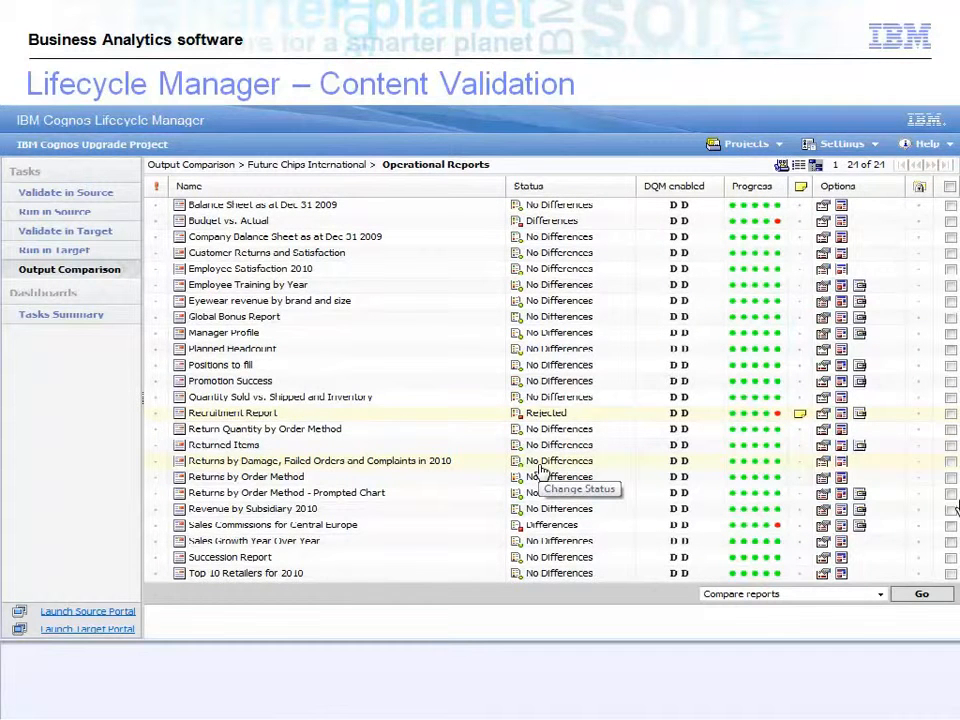
# Review the Tasks Summary dashboard's validation, run and comparison totals and the per-report source and target run times
pyautogui.click(50, 316)
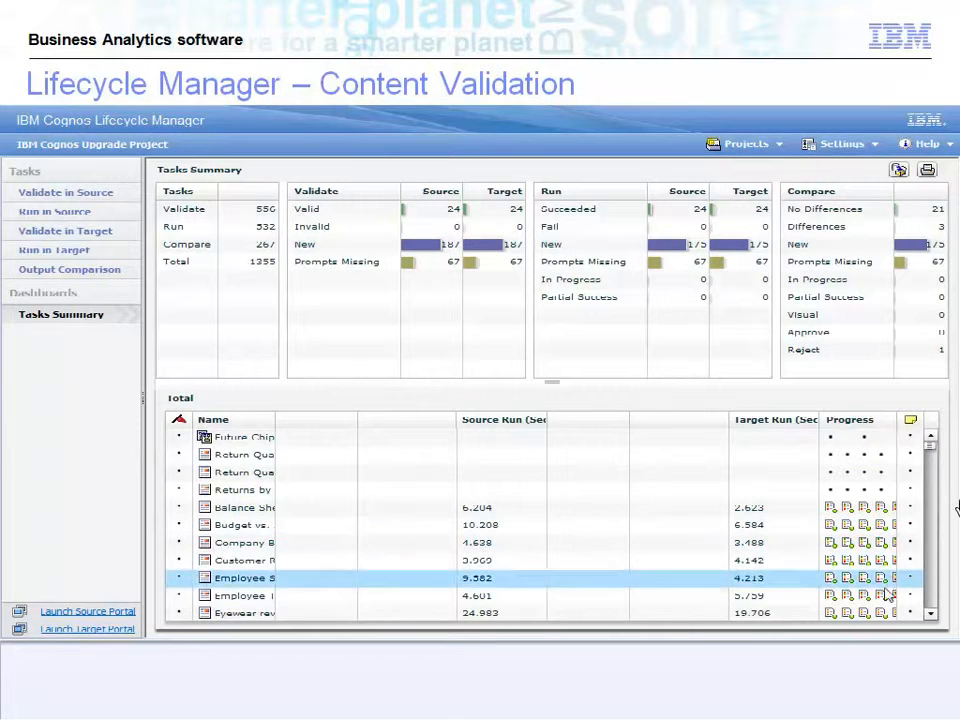
pyautogui.click(930, 614)
pyautogui.click(930, 614)
pyautogui.click(930, 614)
pyautogui.click(930, 615)
pyautogui.click(930, 615)
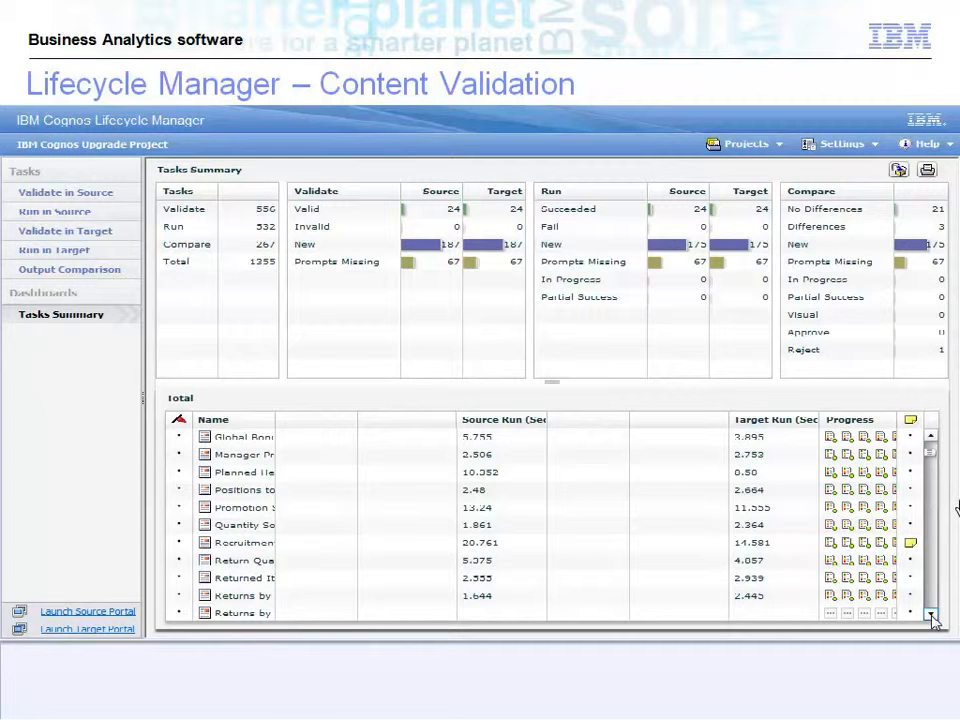
# Browse the source validation content through Executive Reports, 2006 and Employee Retention and Satisfaction, and return to the top-level folder list
pyautogui.click(22, 196)
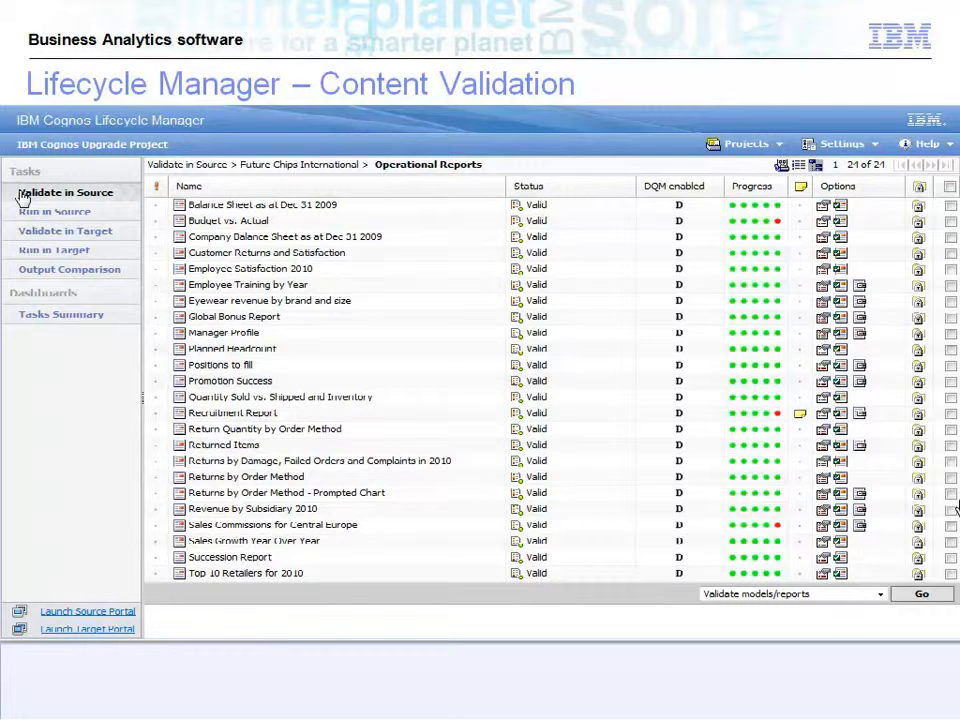
pyautogui.click(195, 164)
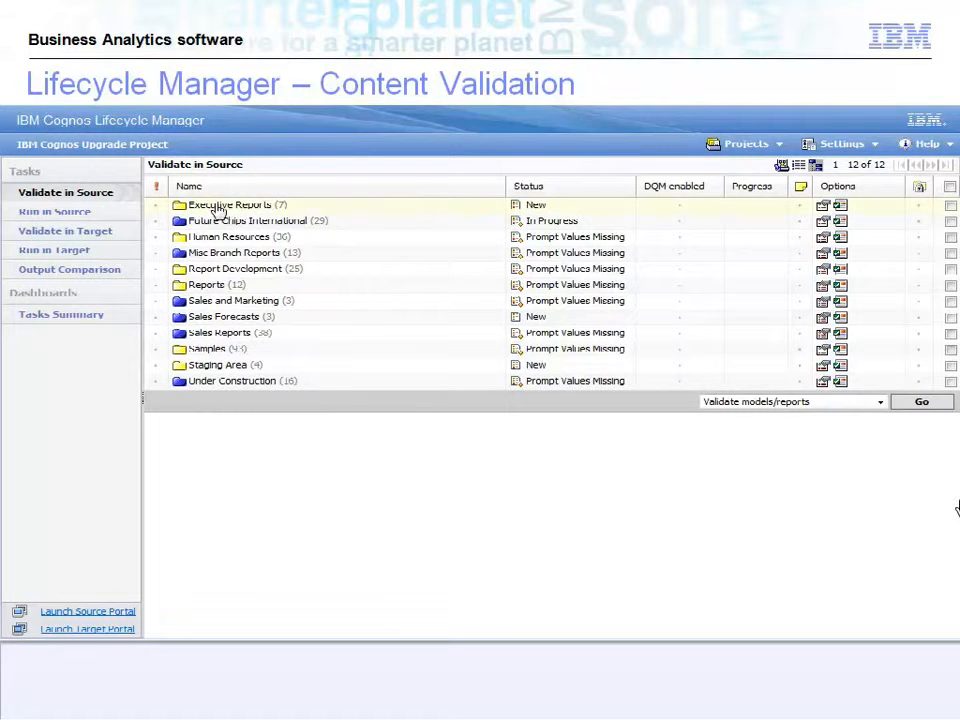
pyautogui.click(217, 206)
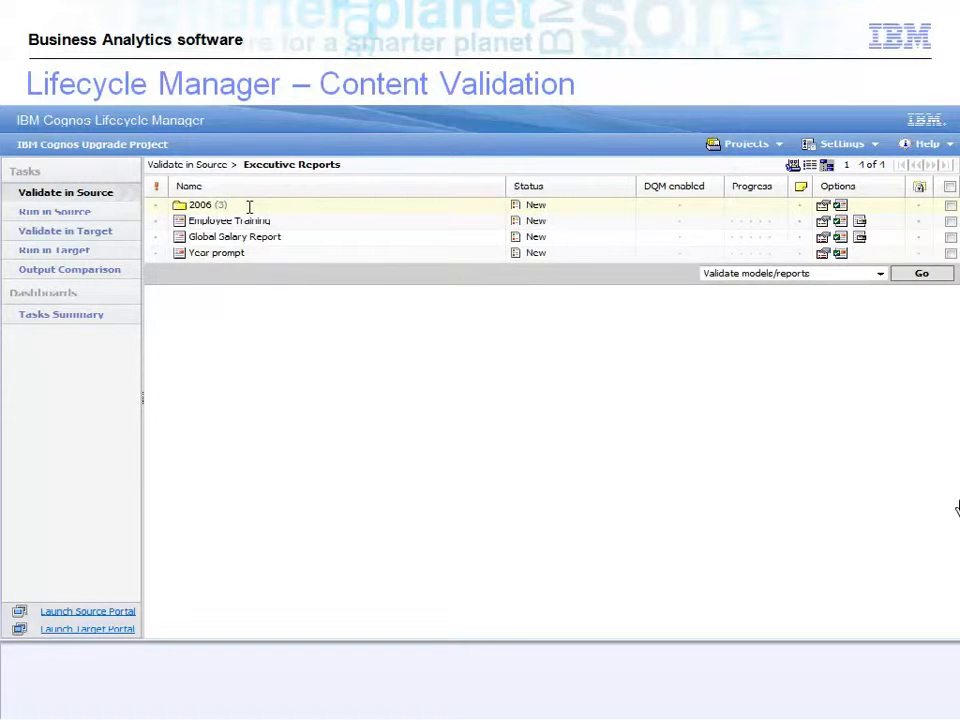
pyautogui.click(203, 206)
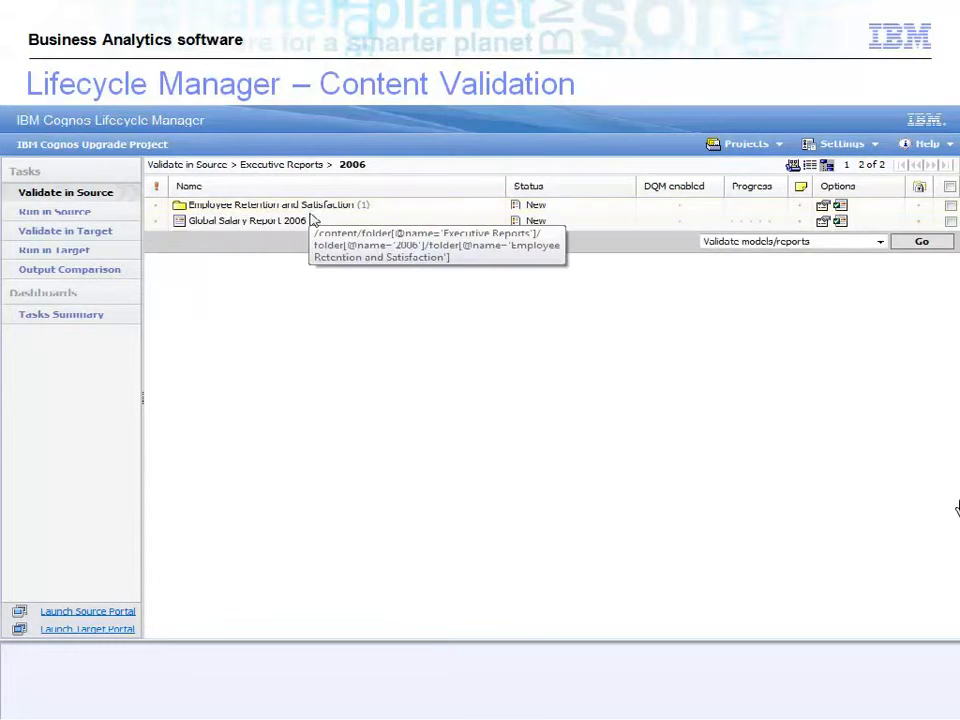
pyautogui.click(283, 206)
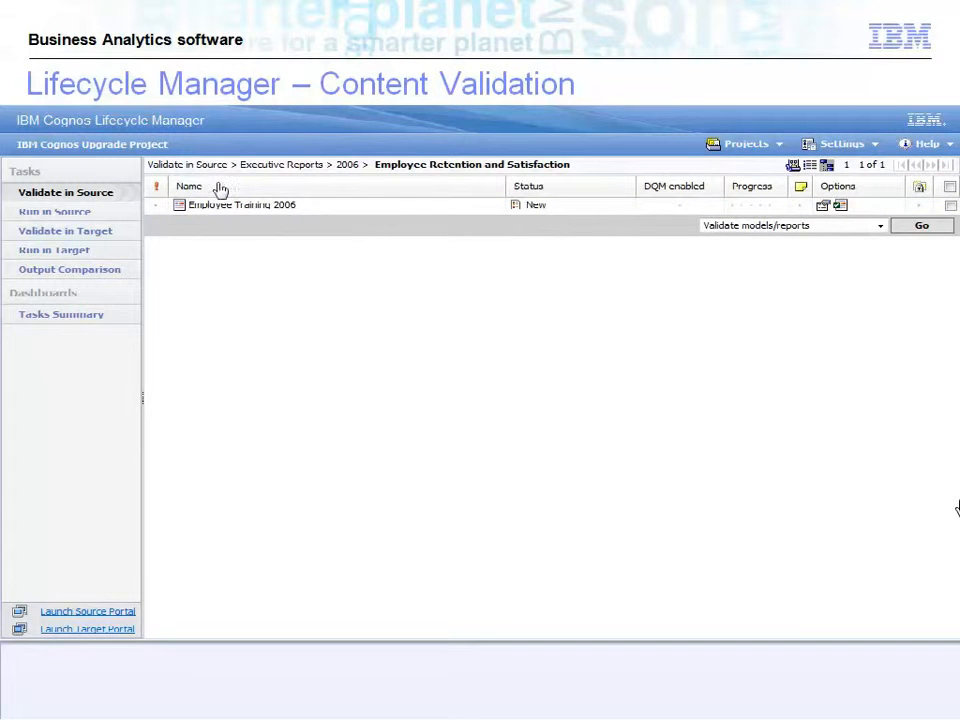
pyautogui.click(168, 165)
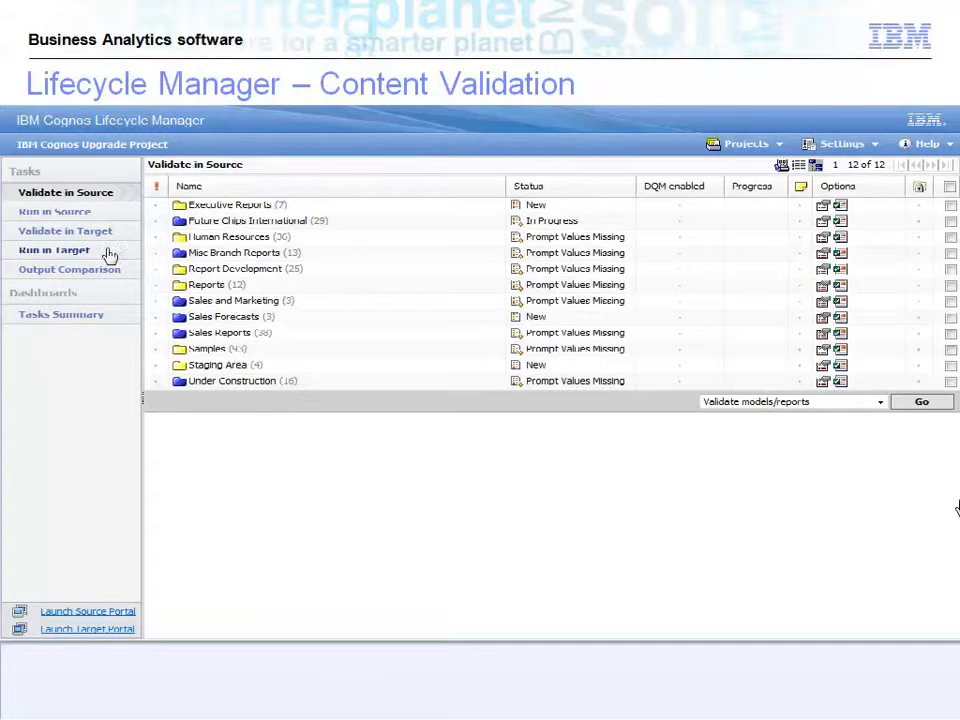
# Run the output comparison on the whole Executive Reports folder
pyautogui.click(70, 272)
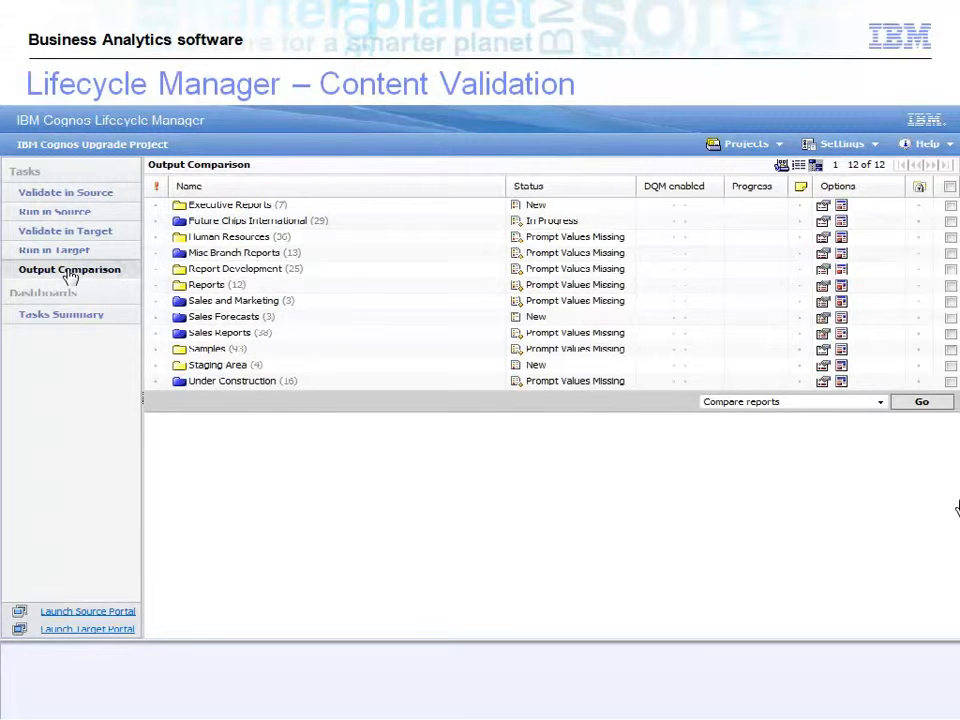
pyautogui.click(950, 206)
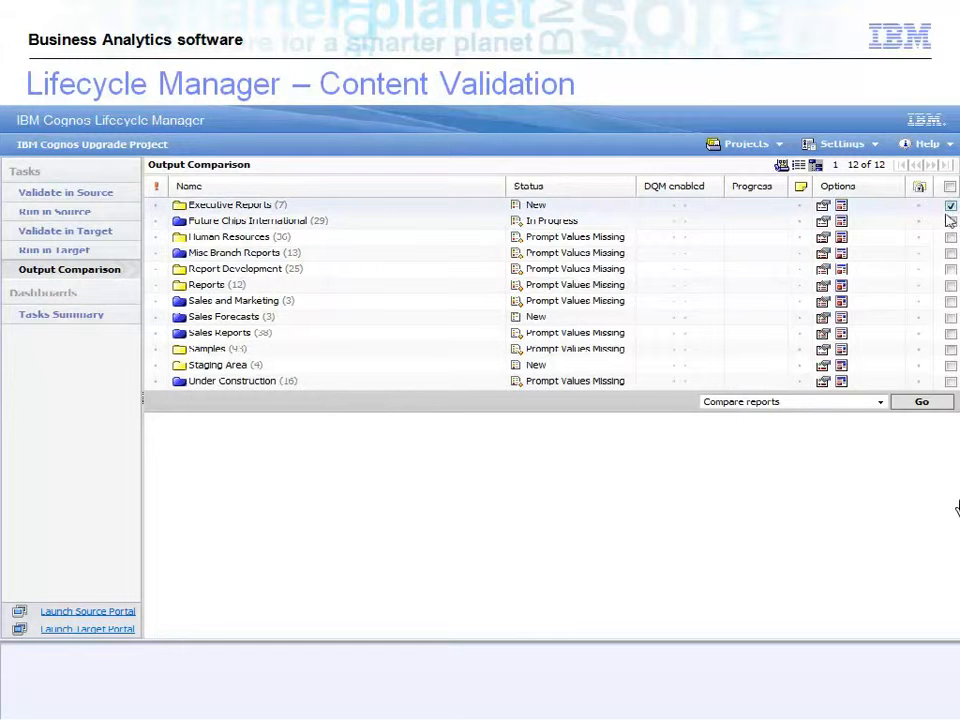
pyautogui.click(922, 403)
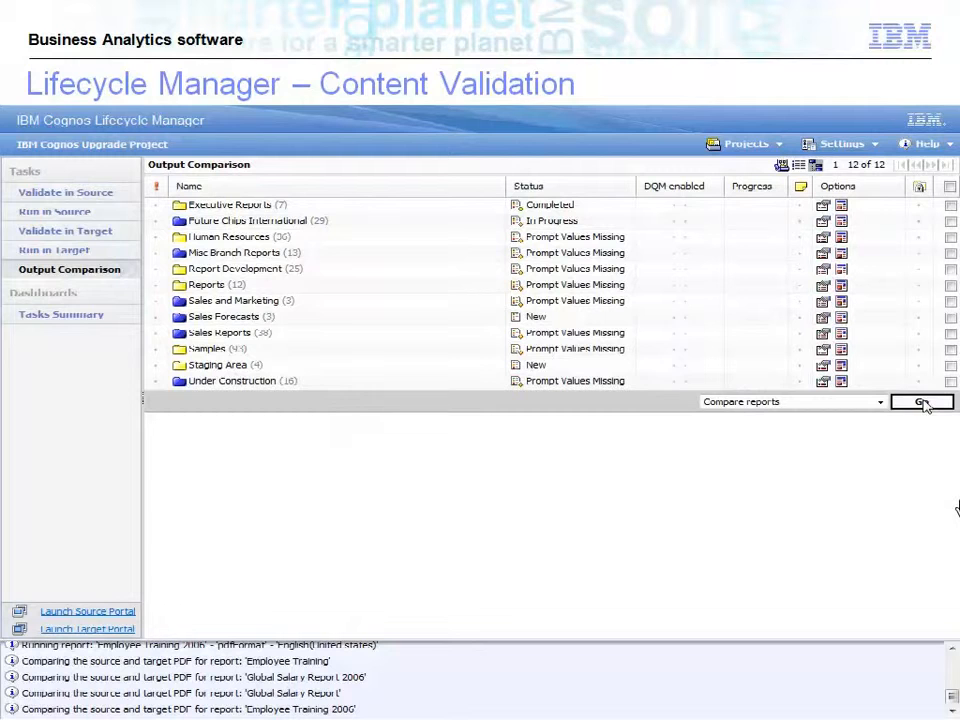
# Review the comparison statuses inside Executive Reports, its 2006 subfolder and Employee Retention and Satisfaction
pyautogui.click(248, 207)
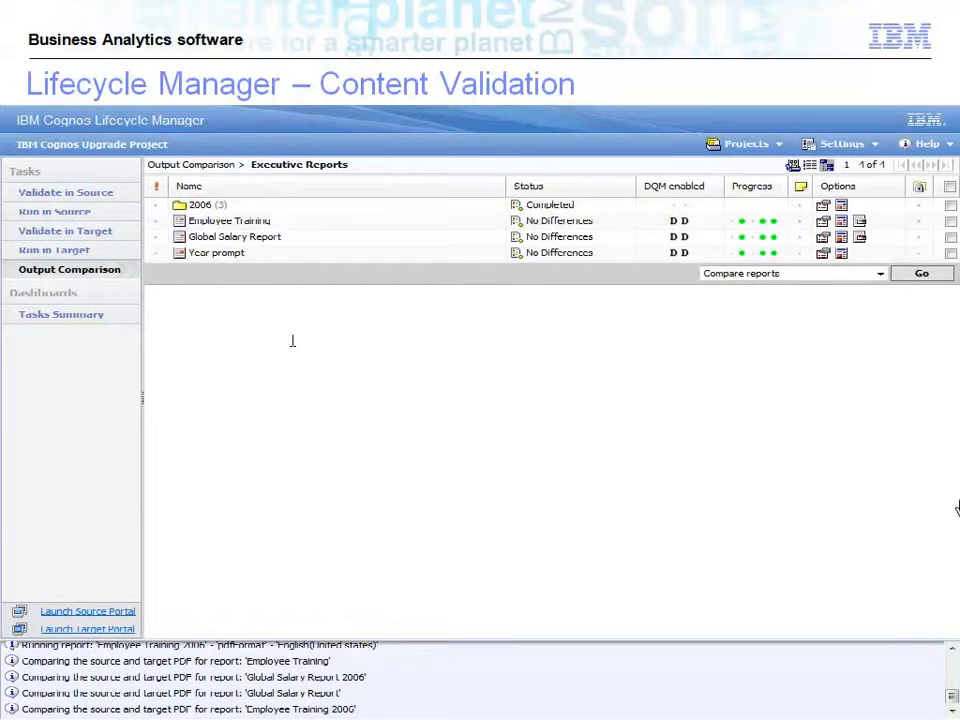
pyautogui.click(210, 206)
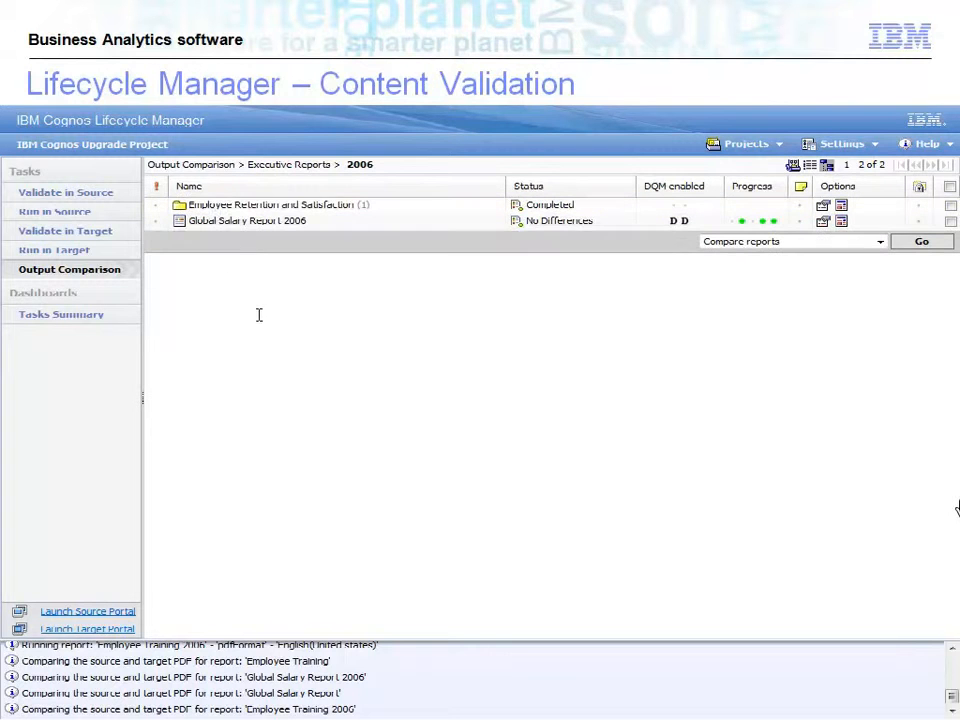
pyautogui.click(252, 206)
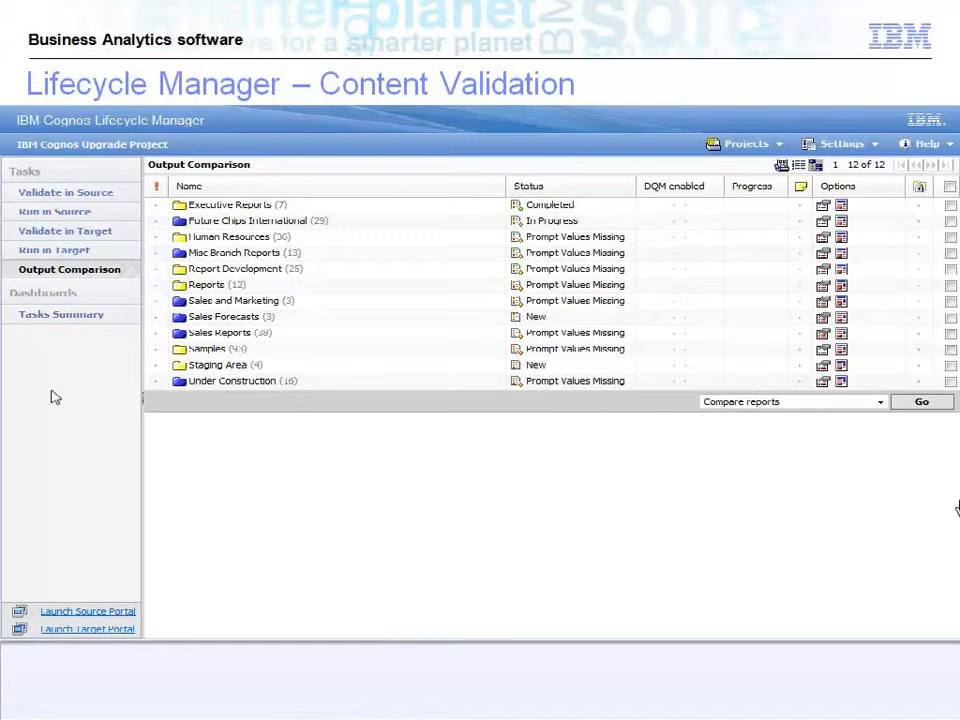
# Create a test case archive for the Budget vs. Actual report in Future Chips International's Operational Reports, accepting the sensitive data warning
pyautogui.click(236, 222)
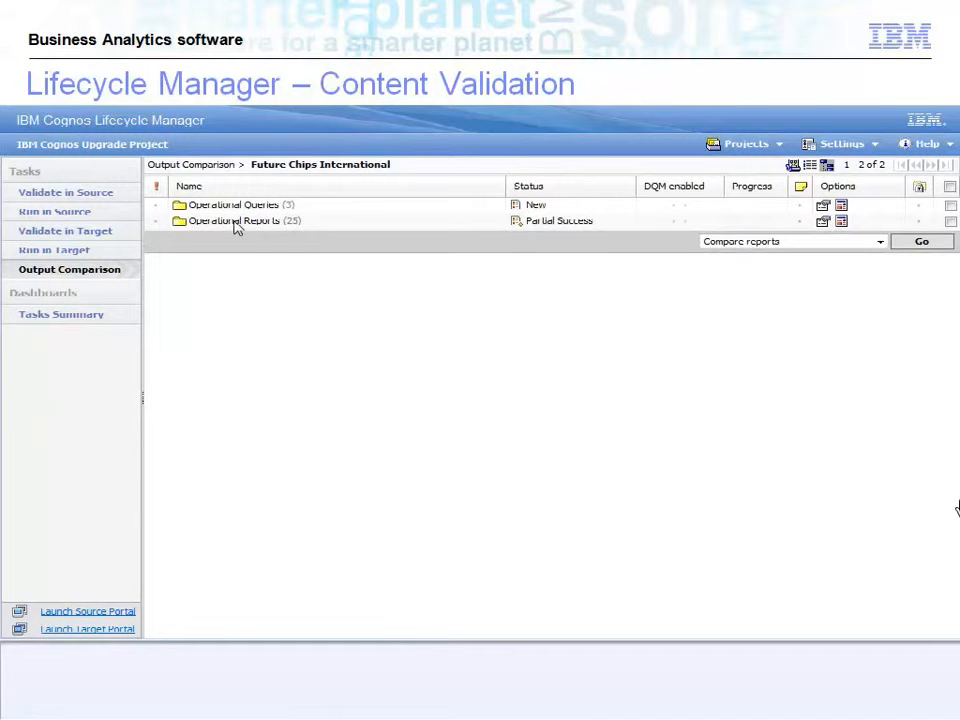
pyautogui.click(236, 223)
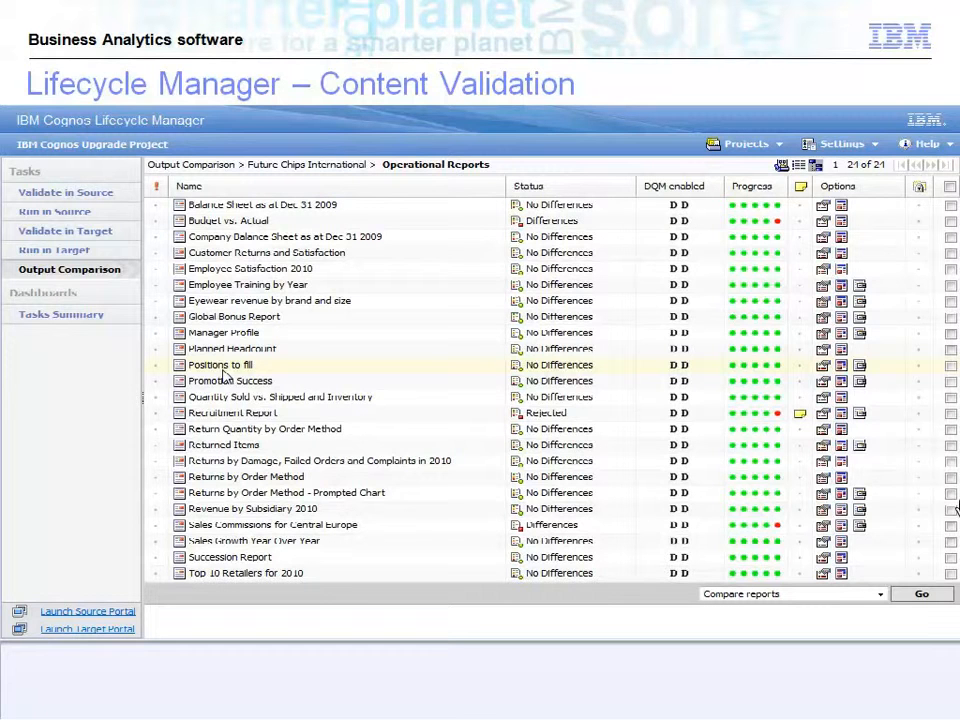
pyautogui.click(824, 222)
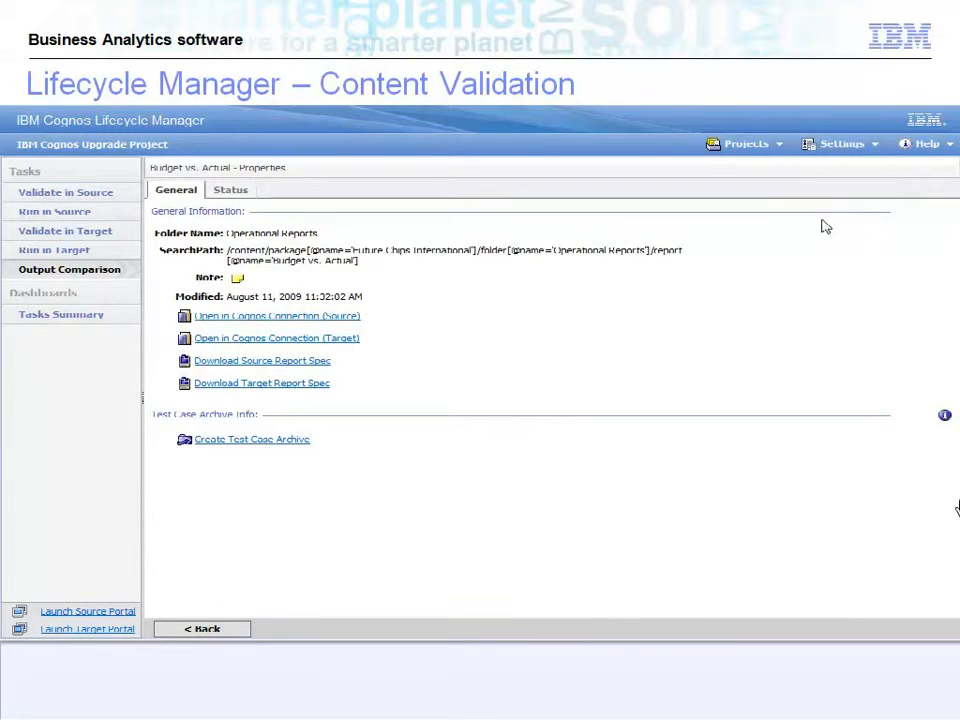
pyautogui.click(251, 441)
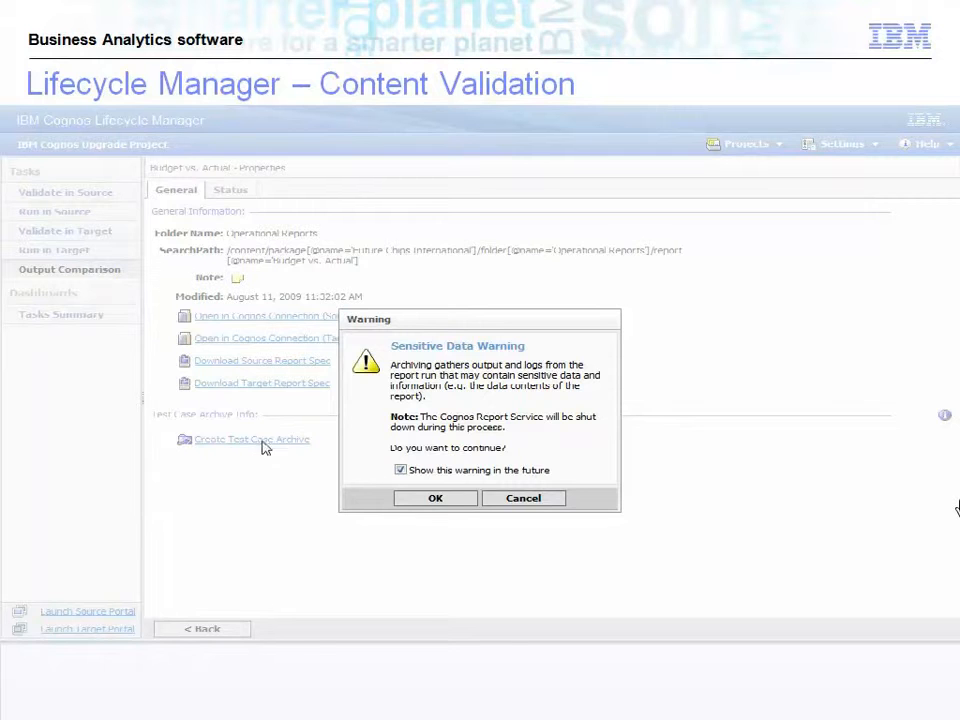
pyautogui.click(435, 500)
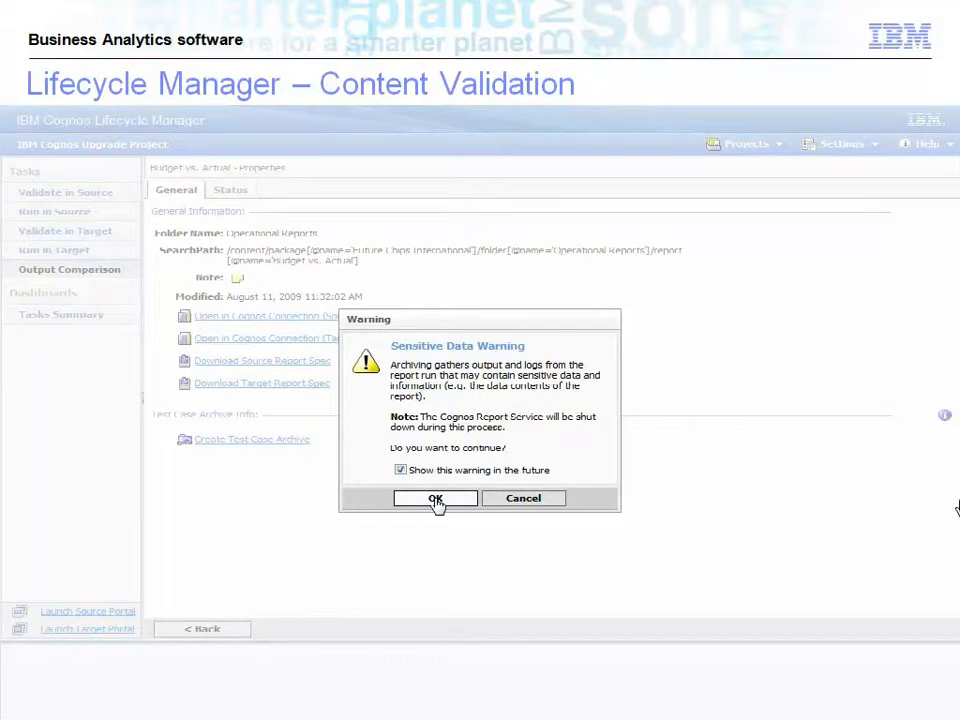